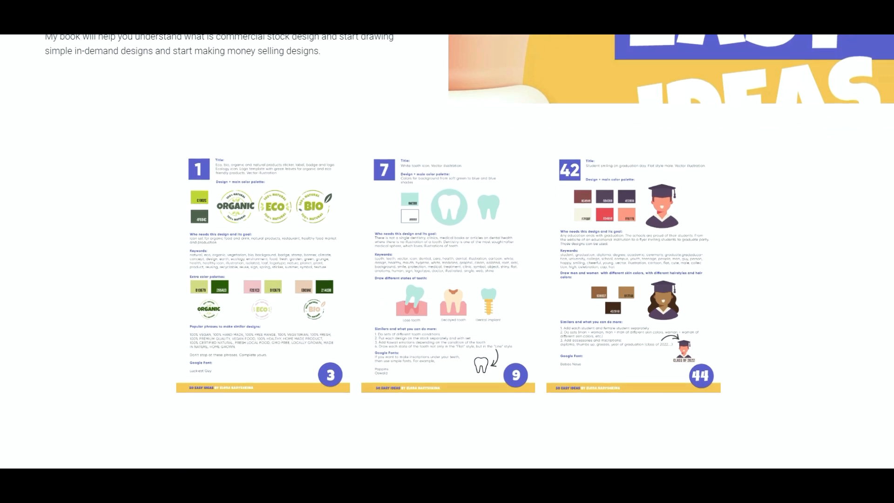
scroll(447, 252, "down", 3)
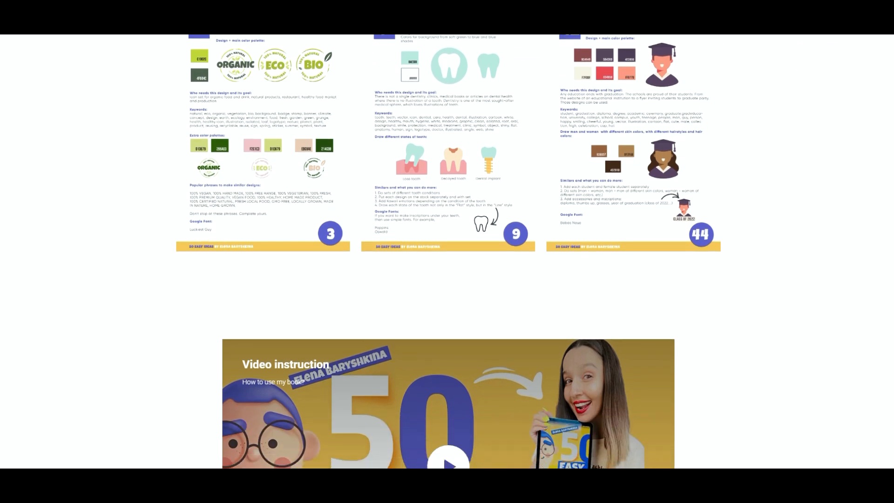
scroll(447, 252, "down", 7)
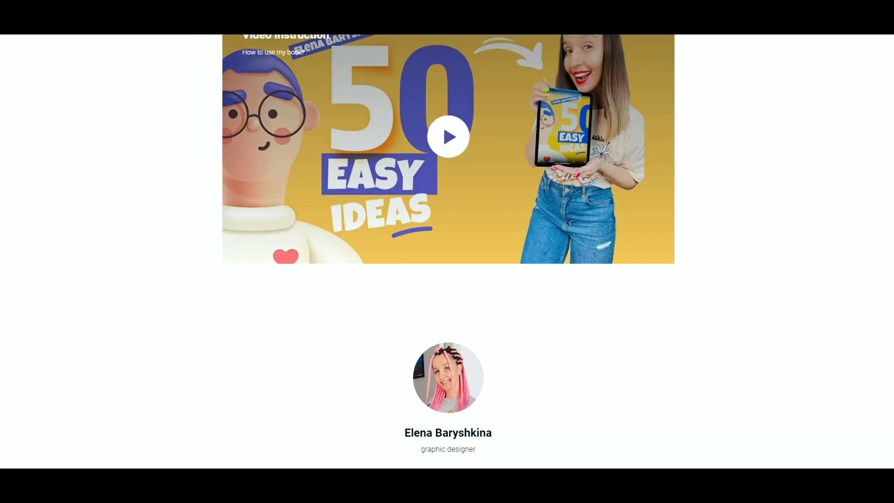
scroll(448, 251, "up", 1)
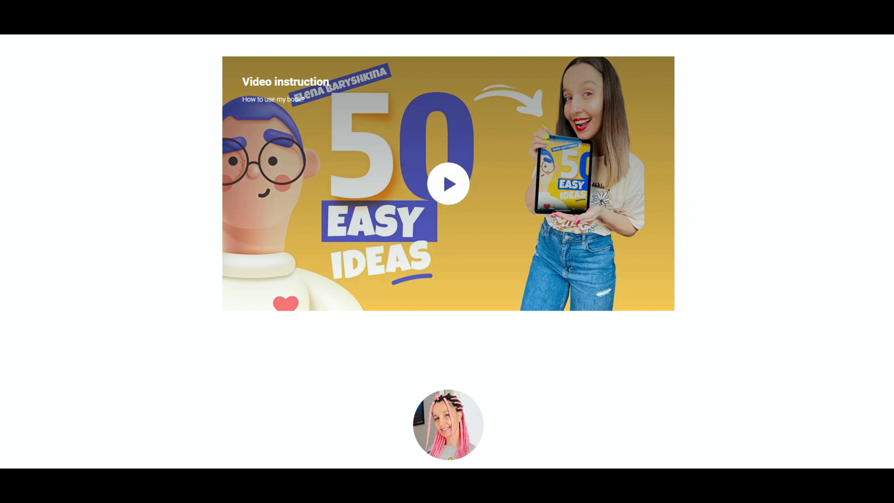
scroll(447, 251, "down", 6)
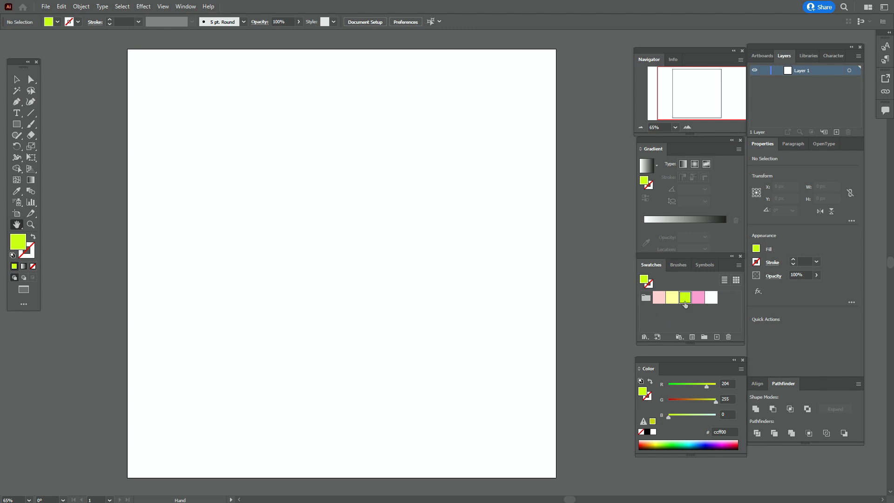
Draw a lime green #ccff00 circle about 552 px in diameter with the Ellipse tool and move it near the artboard's centre
left_click_drag(19, 125, 65, 148)
left_click_drag(246, 145, 468, 316)
left_click(16, 80)
left_click_drag(378, 244, 360, 244)
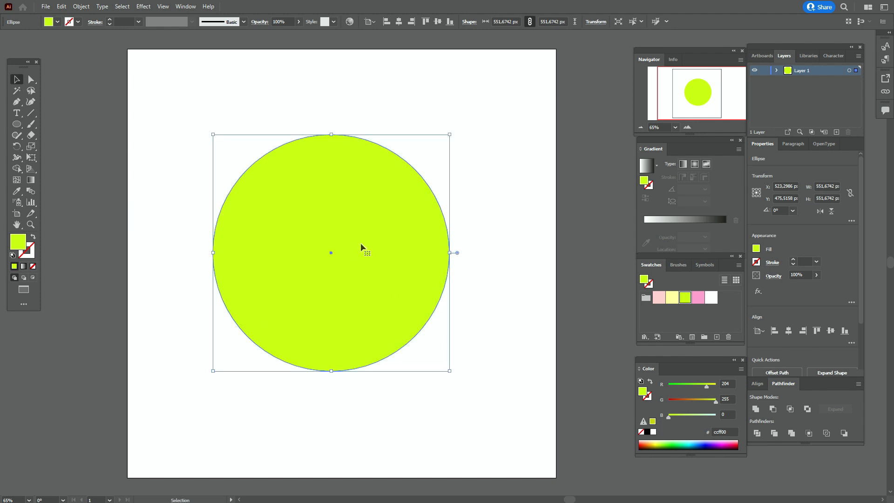
Offset the green circle's path by -75 px and fill the resulting inner circle with pale yellow #ffff99
left_click(82, 7)
mouse_move(168, 232)
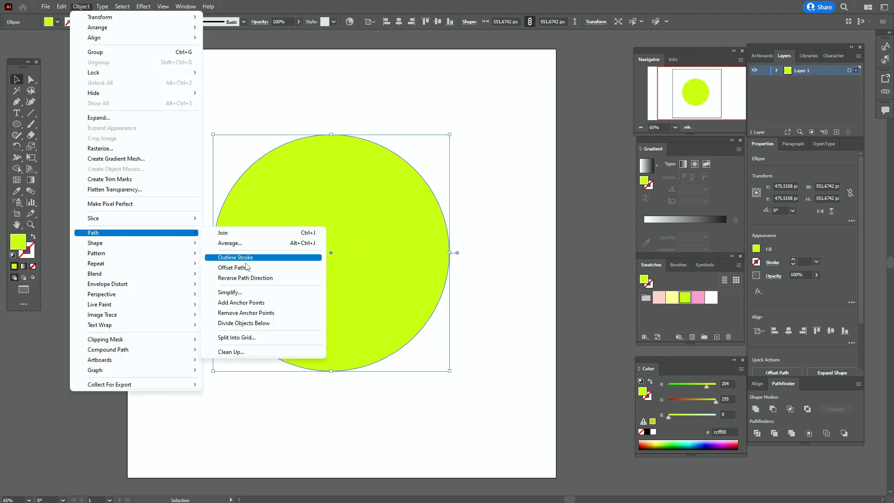
left_click(234, 268)
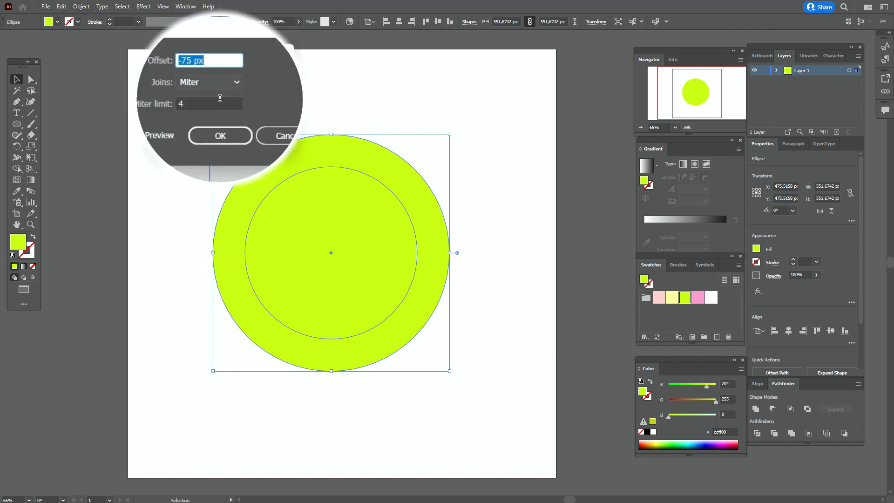
left_click(231, 126)
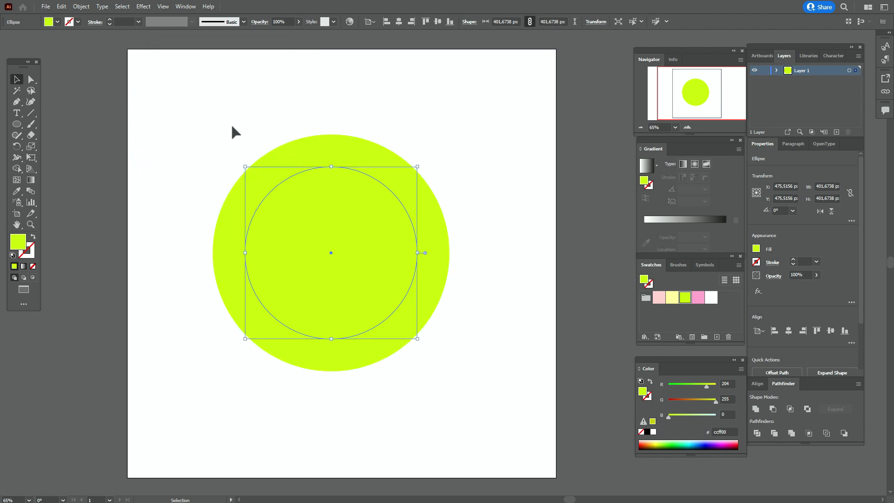
left_click(673, 301)
Offset the pale yellow circle's path by -75 px and fill the new inner circle with pink #ff99cc
left_click(81, 6)
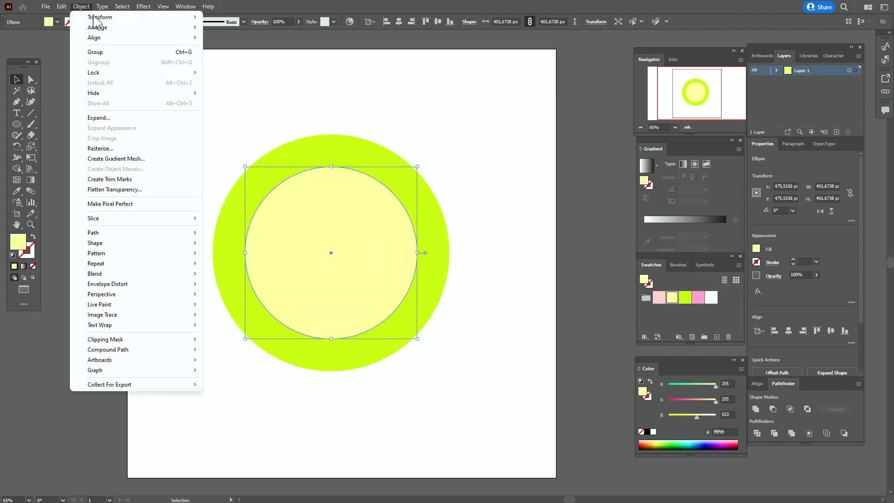
mouse_move(192, 233)
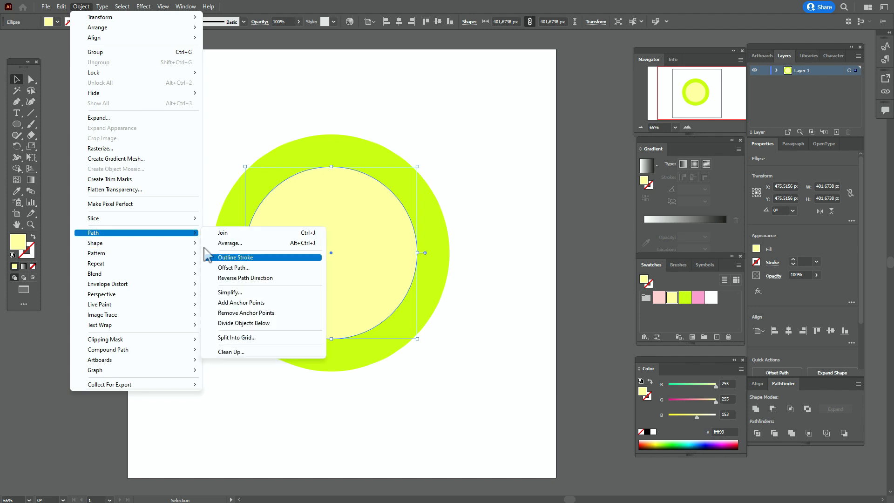
left_click(237, 274)
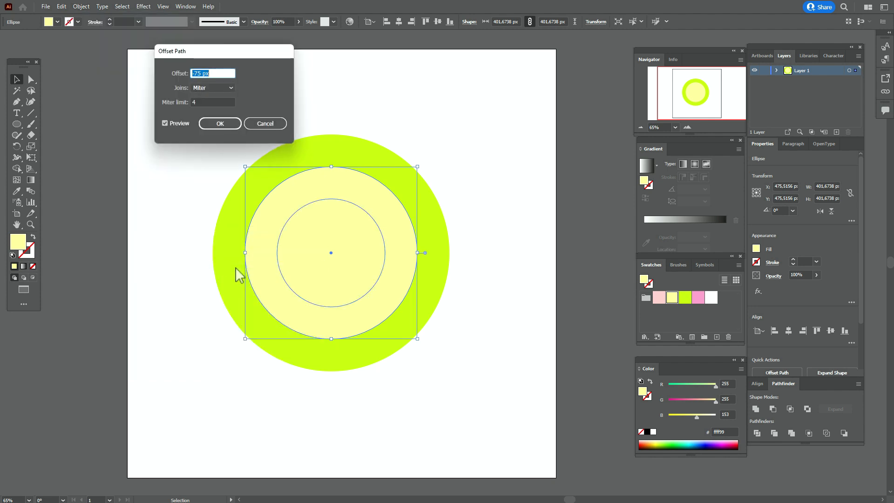
left_click(229, 123)
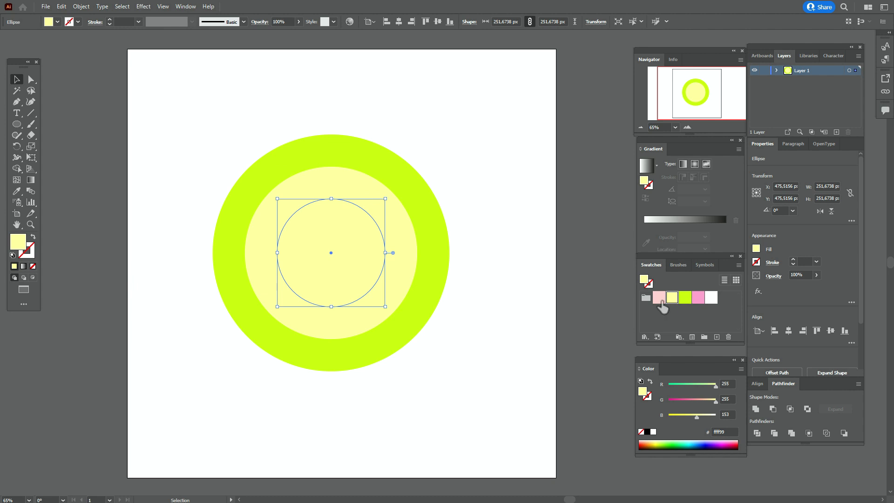
left_click(698, 301)
Offset the pink circle's path by -75 px, fill the new centre circle with white and deselect it
left_click(82, 7)
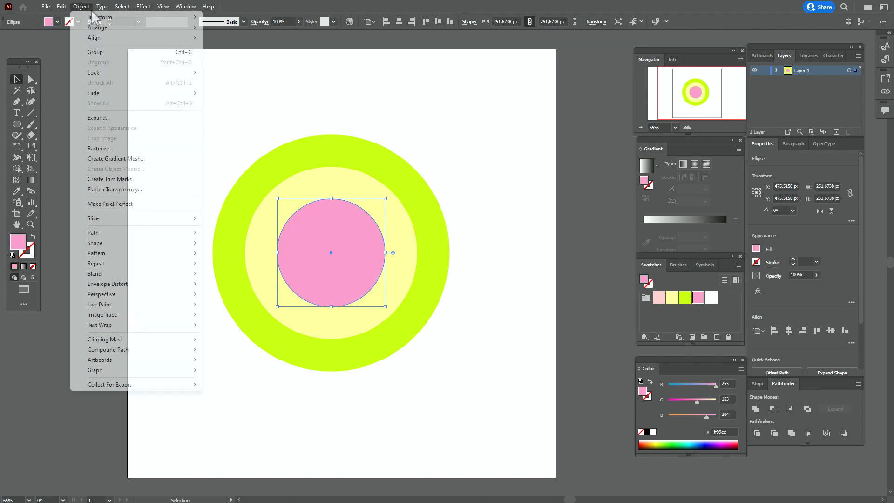
mouse_move(152, 243)
left_click(265, 273)
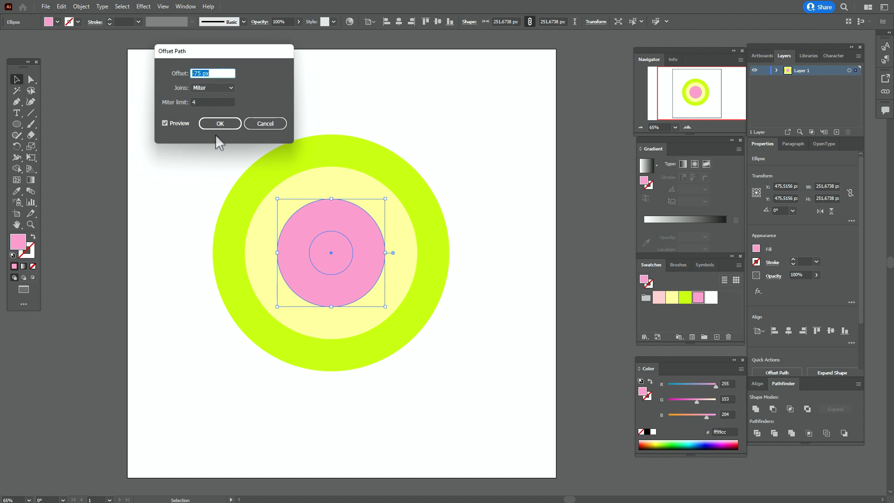
left_click(227, 124)
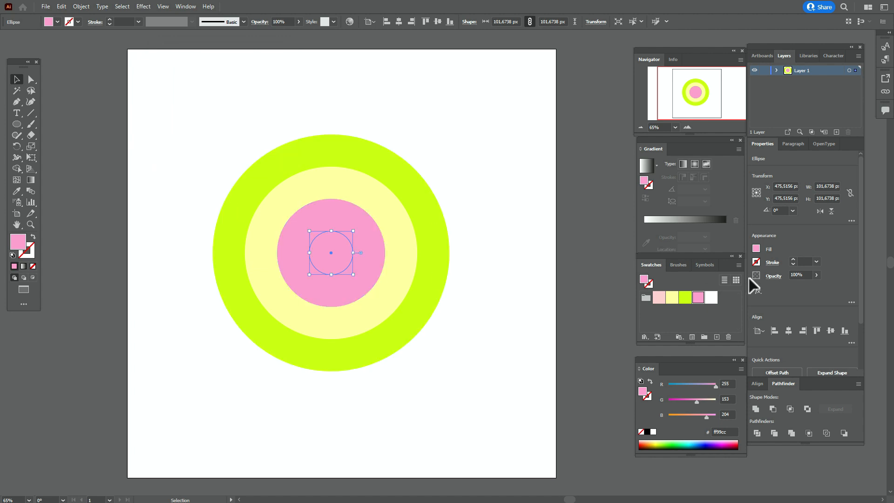
left_click(712, 300)
left_click(568, 300)
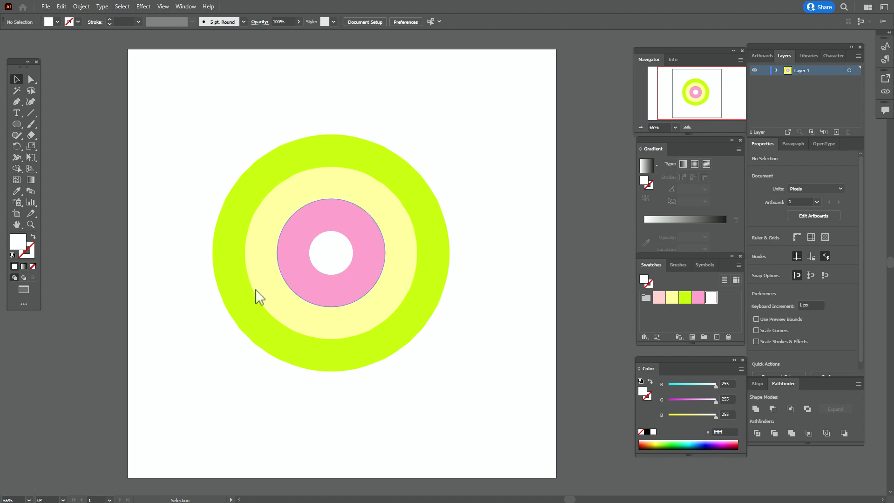
Combine the pink circle and the white centre circle with Pathfinder Exclude to form a ring
left_click(348, 256)
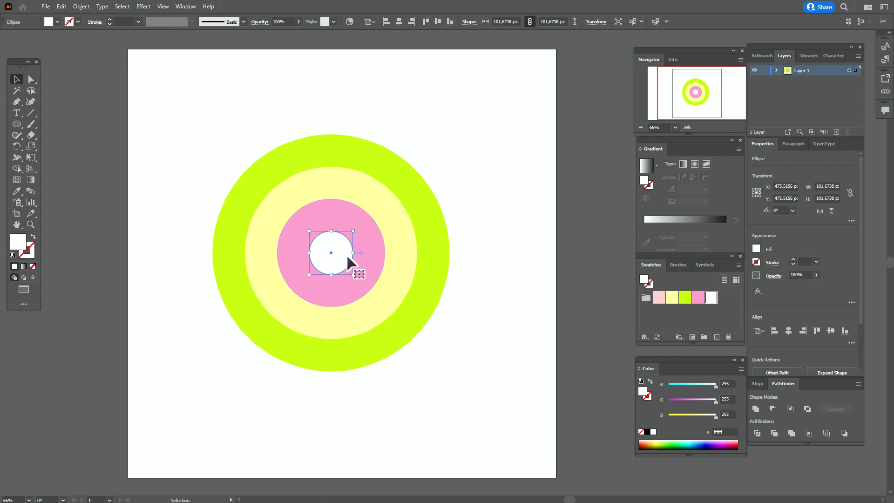
left_click(371, 257)
key("ctrl")
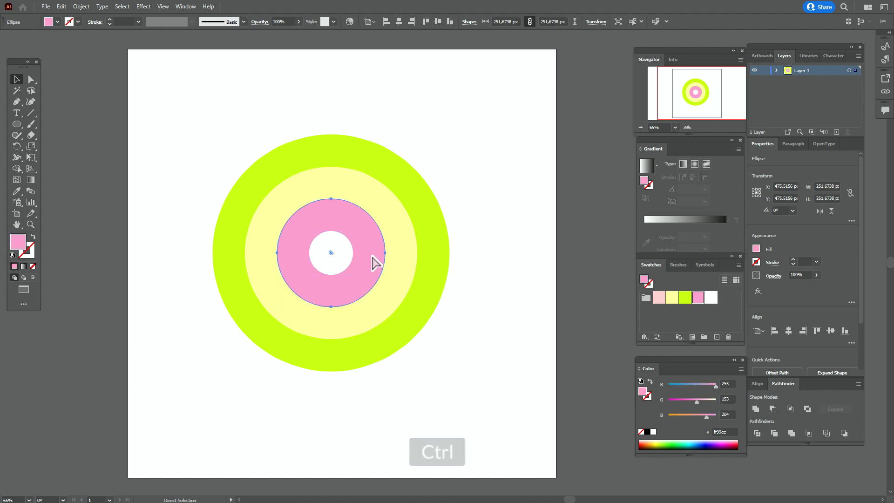
key("shift")
left_click(345, 258, "shift")
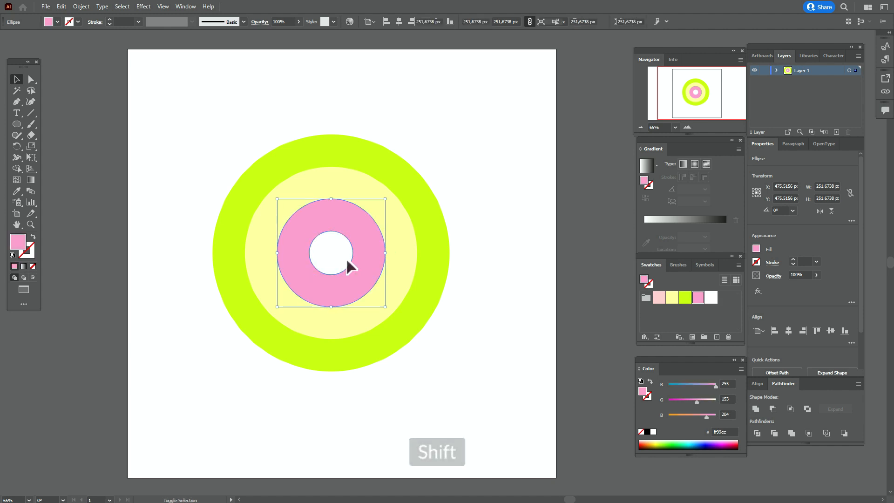
left_click(809, 408)
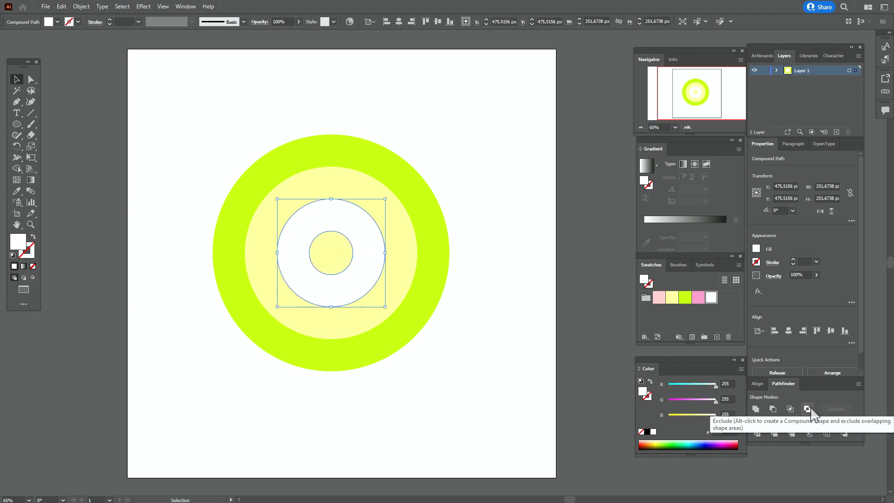
left_click(559, 325)
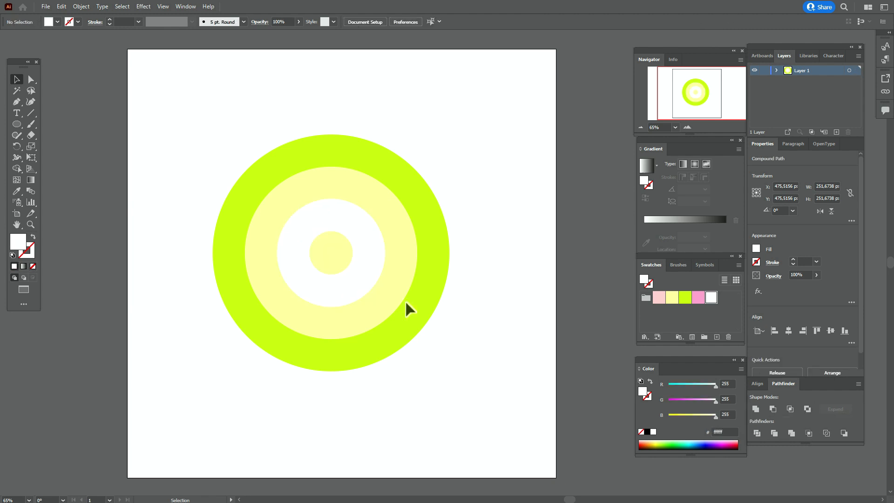
Duplicate the white ring in place and combine the copy with the pale yellow circle using Pathfinder Exclude
left_click(406, 267)
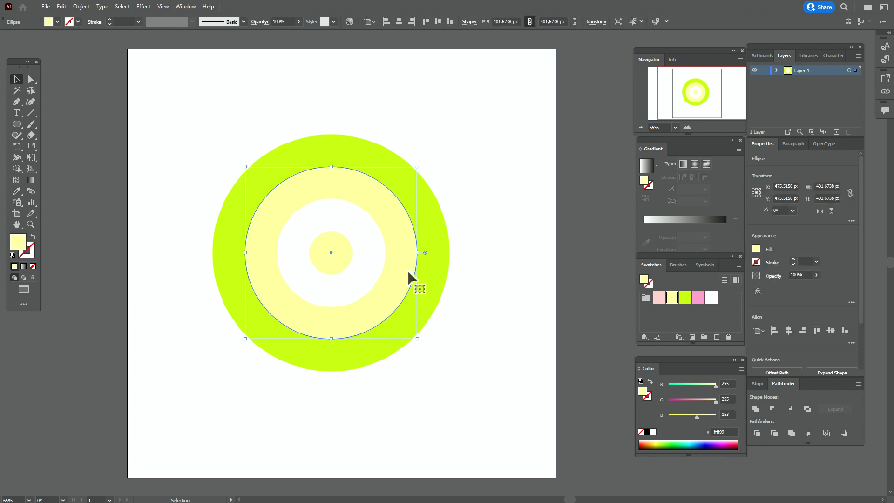
left_click(370, 277)
key("ctrl+c")
key("ctrl+f")
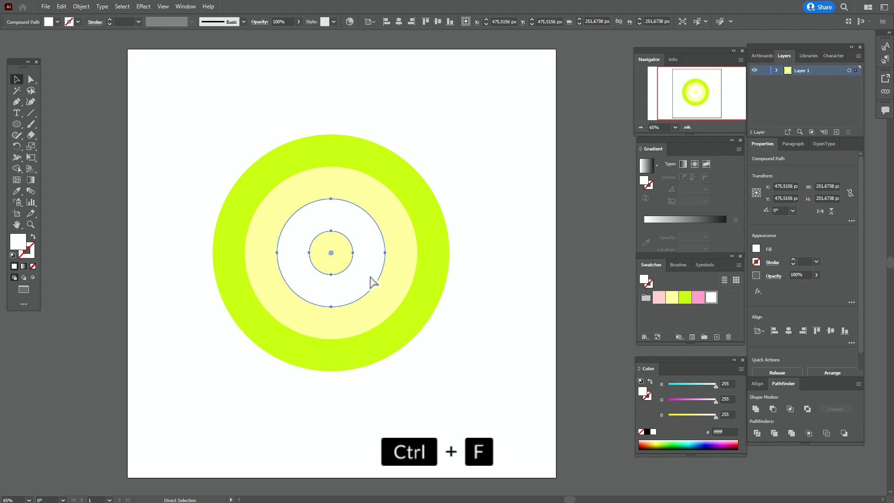
left_click(398, 289, "shift")
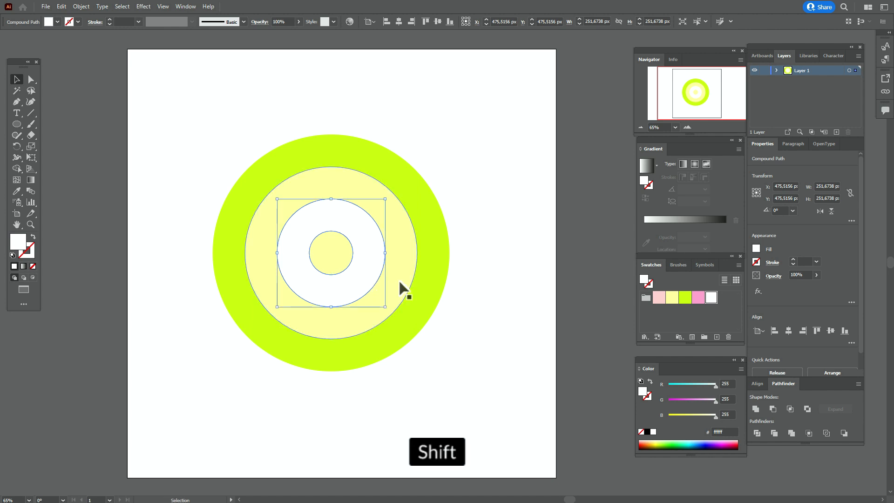
left_click(805, 410)
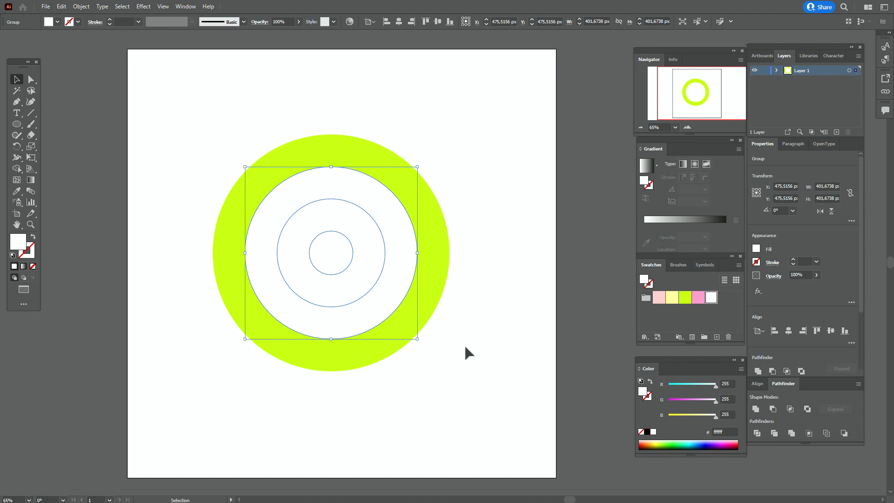
Ungroup the excluded shapes and delete the leftover small circle at the centre
right_click(349, 284)
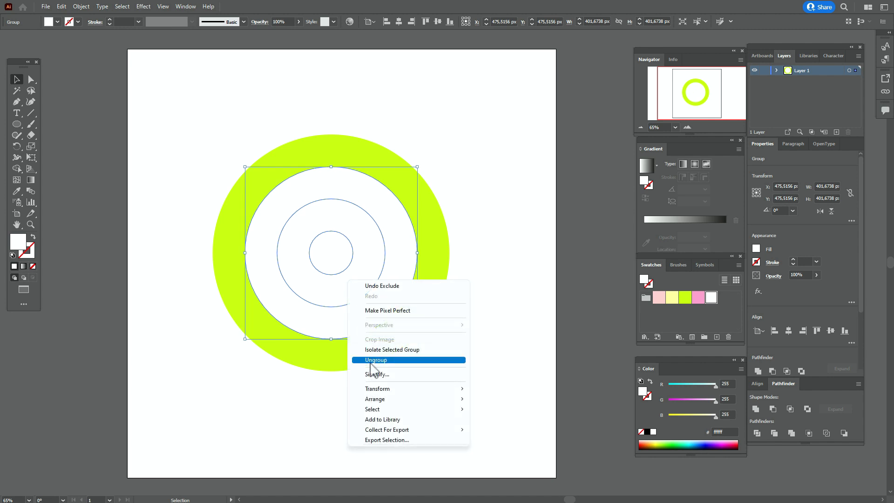
left_click(368, 359)
left_click(406, 236, "shift")
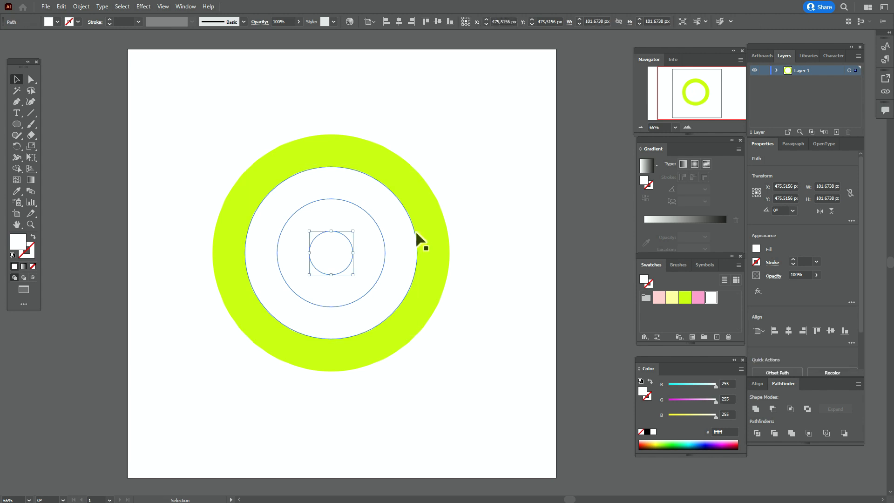
key("Delete")
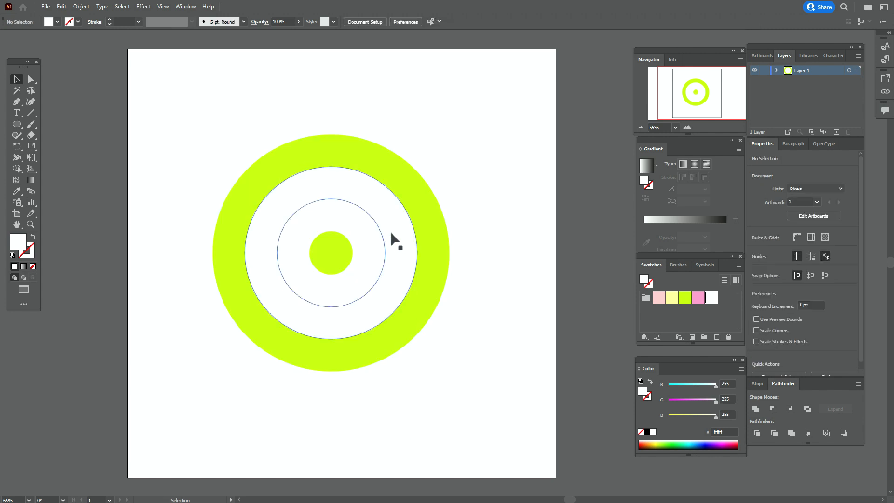
Fill the larger white ring with pale yellow and the smaller inner ring with pink
left_click(393, 238)
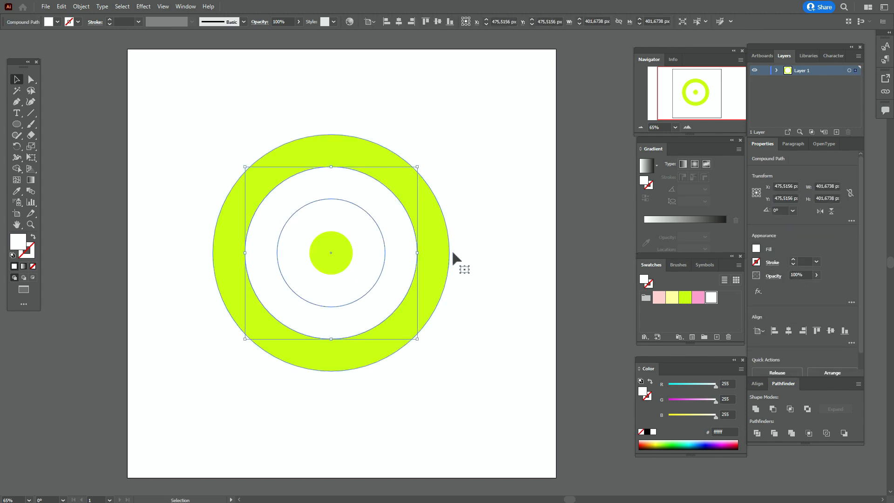
left_click(672, 298)
left_click(373, 259)
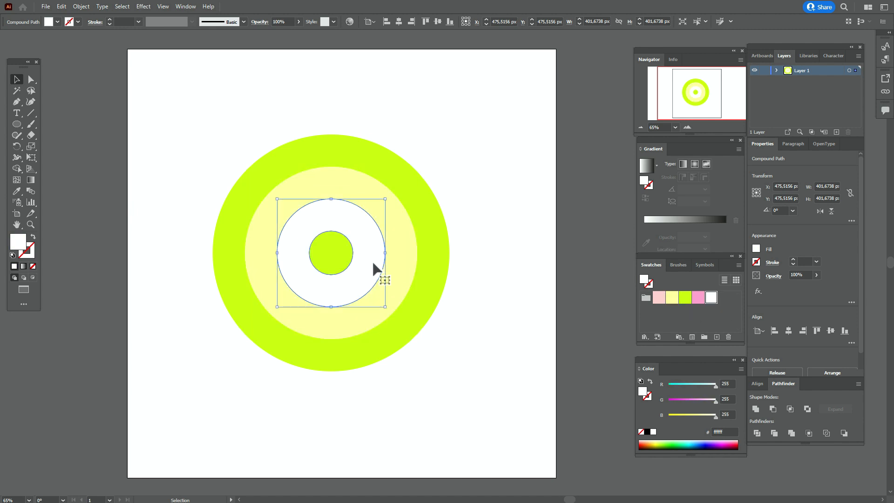
left_click(698, 298)
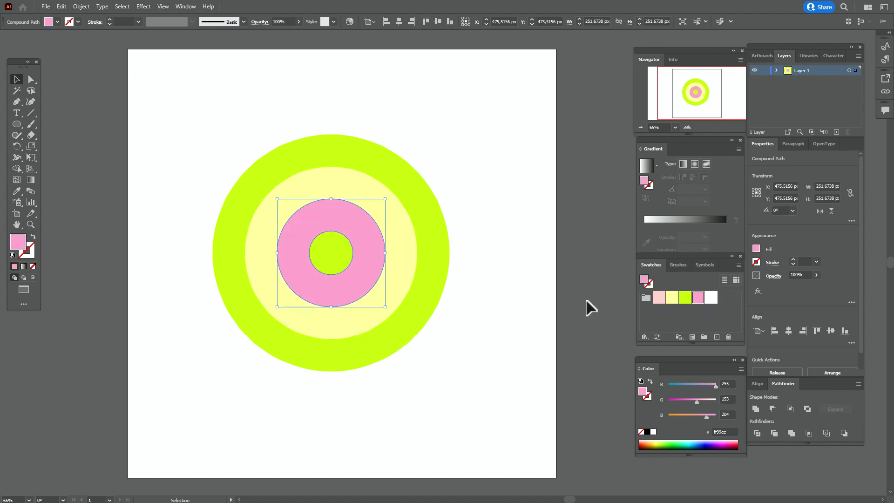
left_click(583, 305)
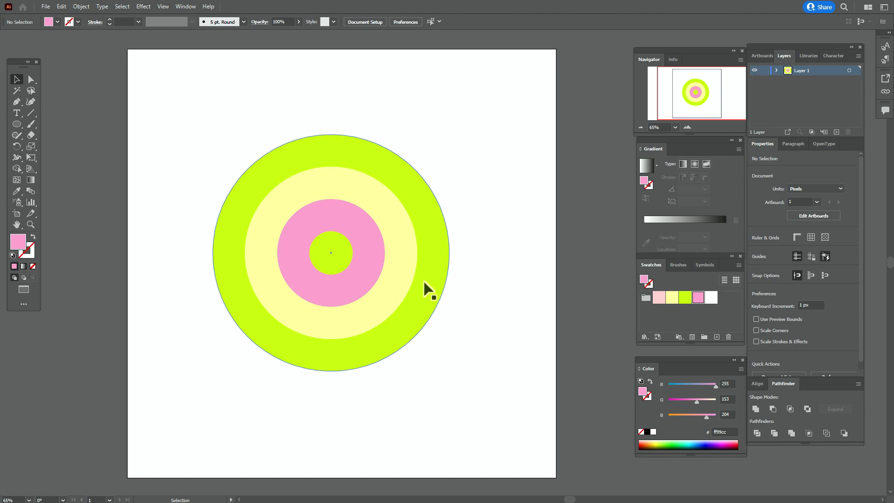
Duplicate the pale yellow ring in place and combine the copy with the green circle using Pathfinder Exclude
left_click(403, 275)
key("ctrl+c")
key("ctrl+f")
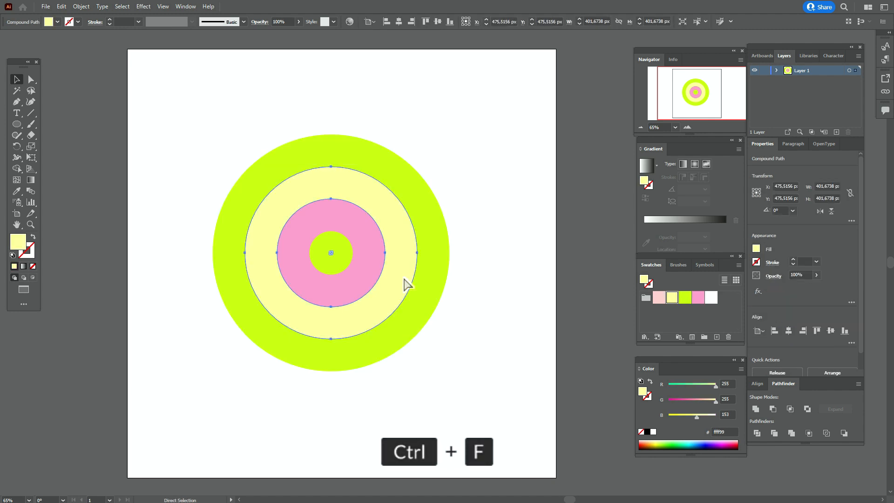
left_click(440, 267, "shift")
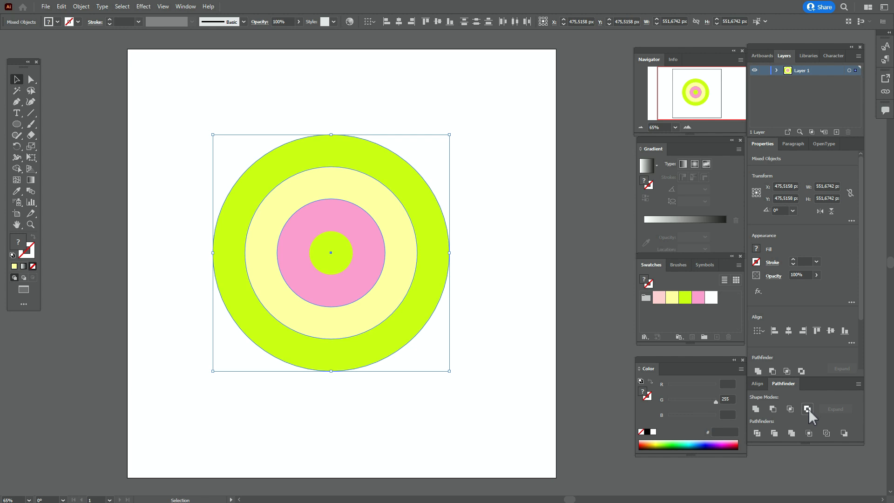
left_click(808, 409)
Ungroup the excluded shapes and delete the leftover inner pale yellow shape covering the pink ring
right_click(433, 258)
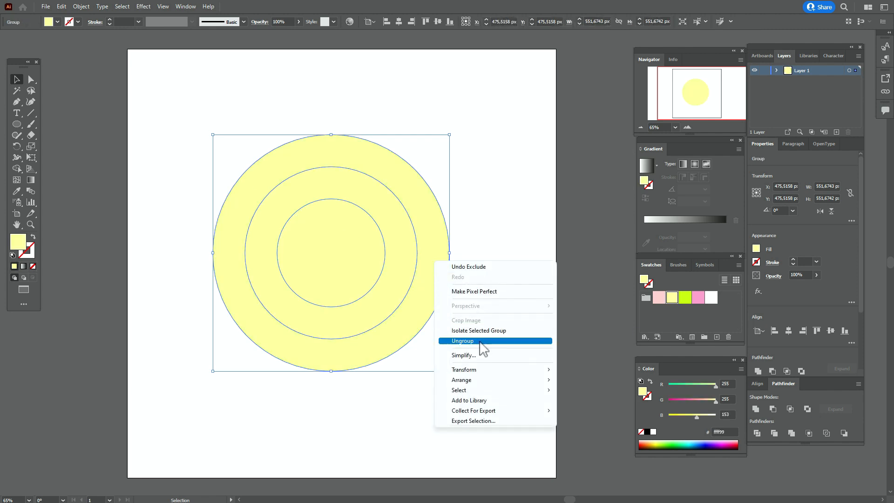
left_click(479, 343)
left_click(441, 228, "shift")
key("Delete")
Fill the outermost pale yellow ring with lime green
left_click(440, 239)
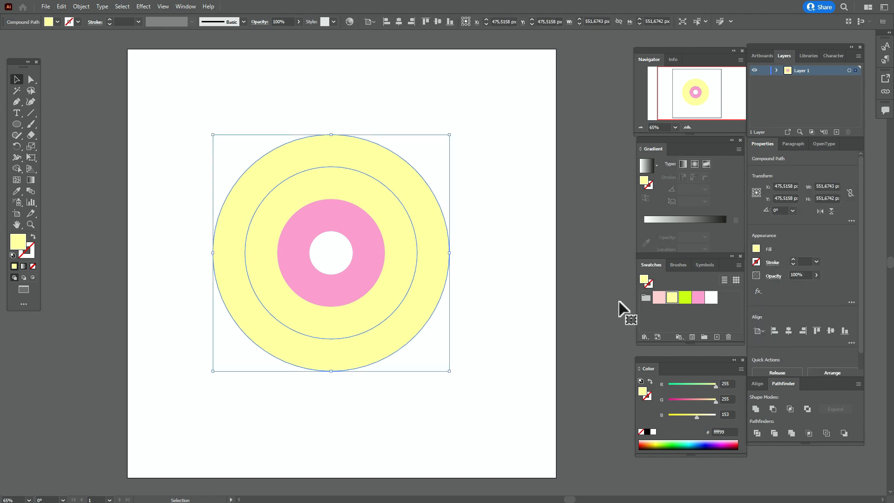
left_click(687, 300)
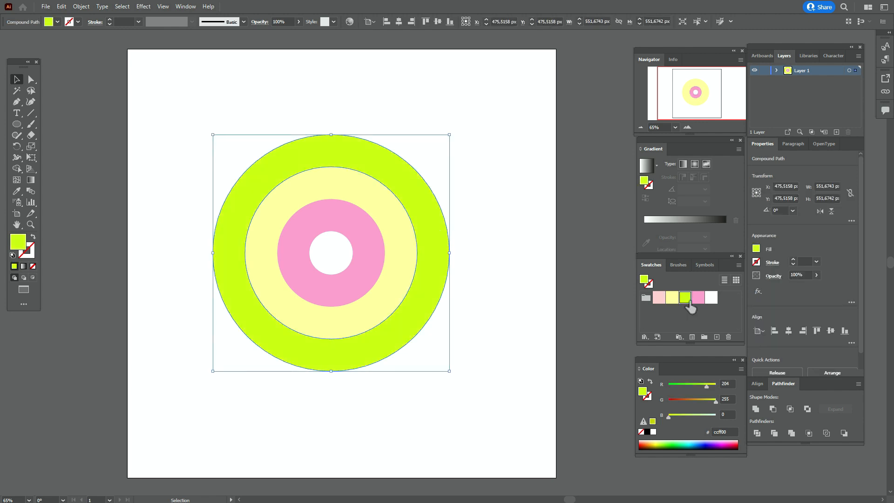
left_click(608, 284)
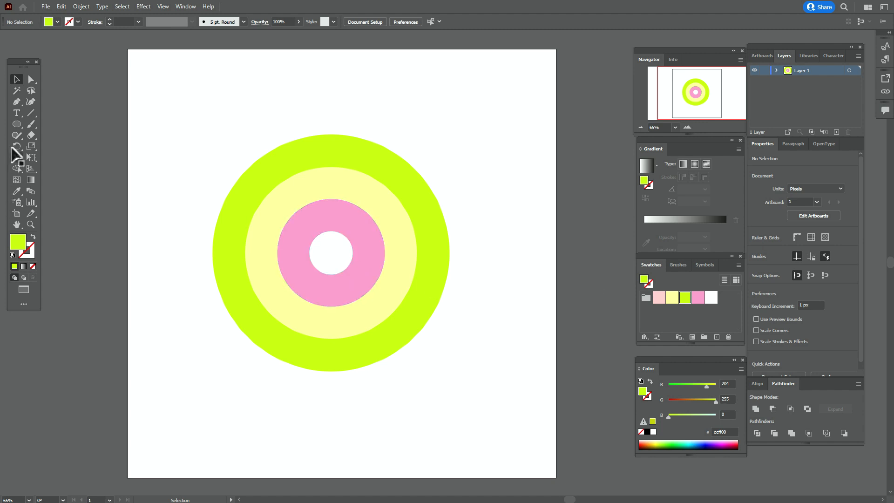
Draw a rectangle about 852 × 290 px covering the upper half of the rings and duplicate it in place
left_click_drag(18, 125, 70, 125)
left_click_drag(152, 129, 516, 254)
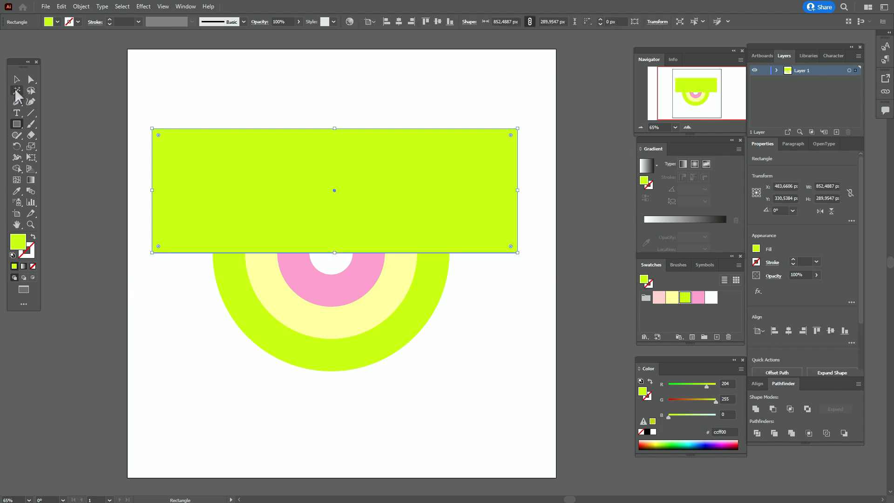
key("ctrl+c")
key("ctrl+f")
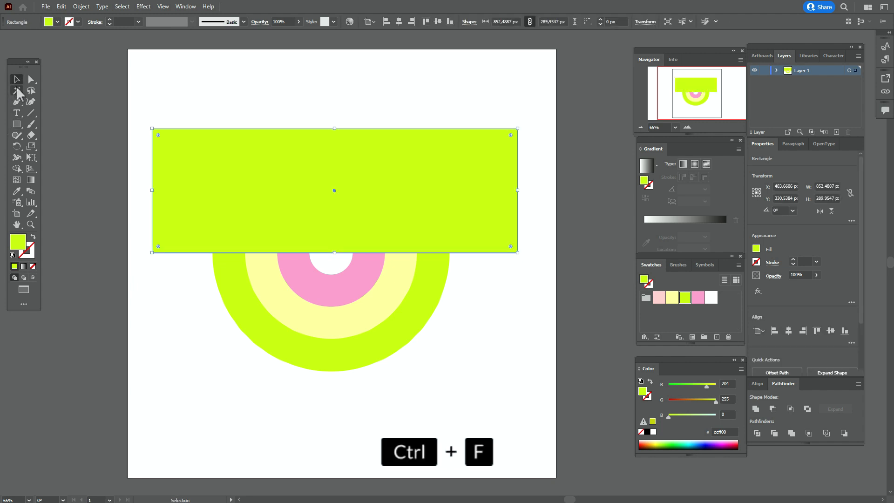
left_click(327, 127)
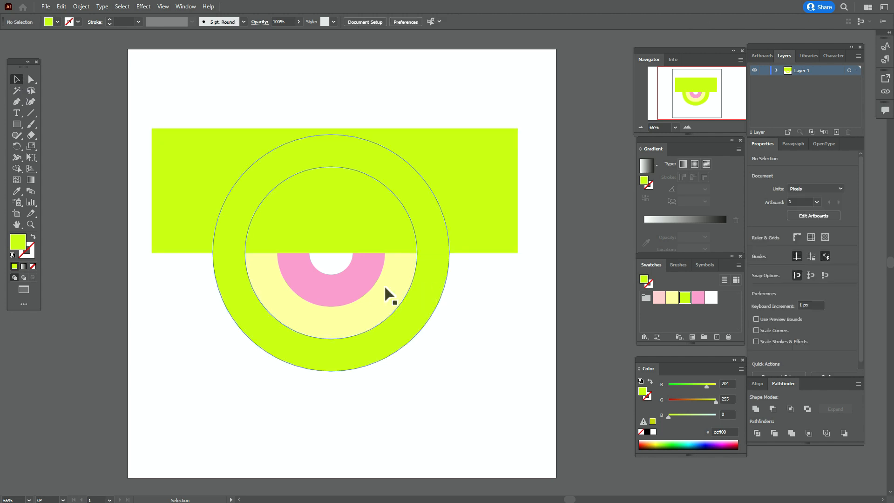
Trim the pink, pale yellow and green rings to their upper halves by intersecting each with a copy of the rectangle using Pathfinder Intersect
left_click(366, 270)
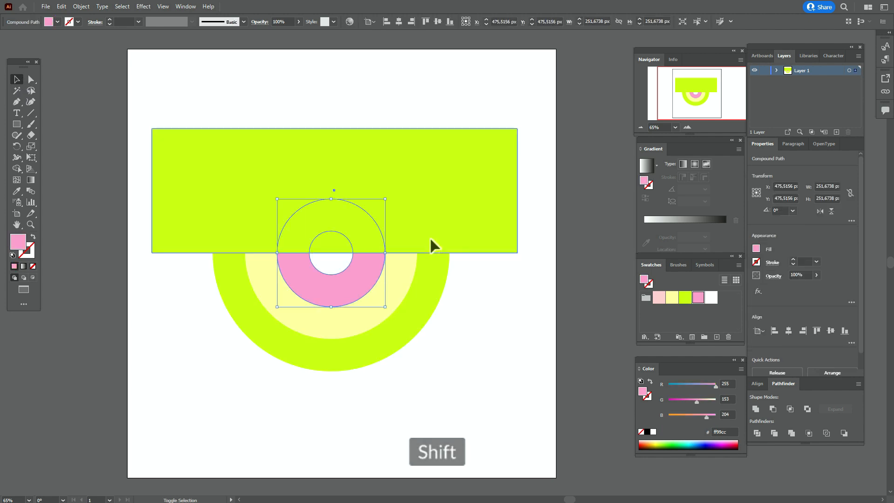
left_click(429, 237, "shift")
left_click(790, 408)
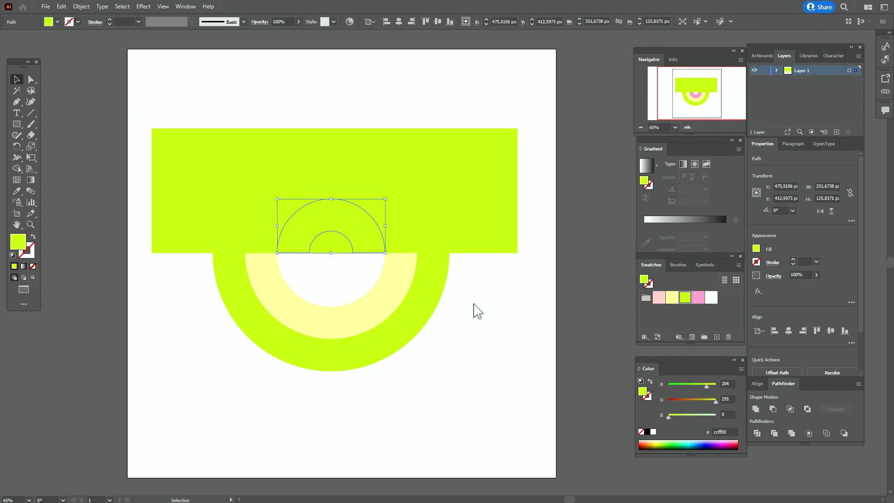
left_click(399, 284)
left_click(471, 233, "shift")
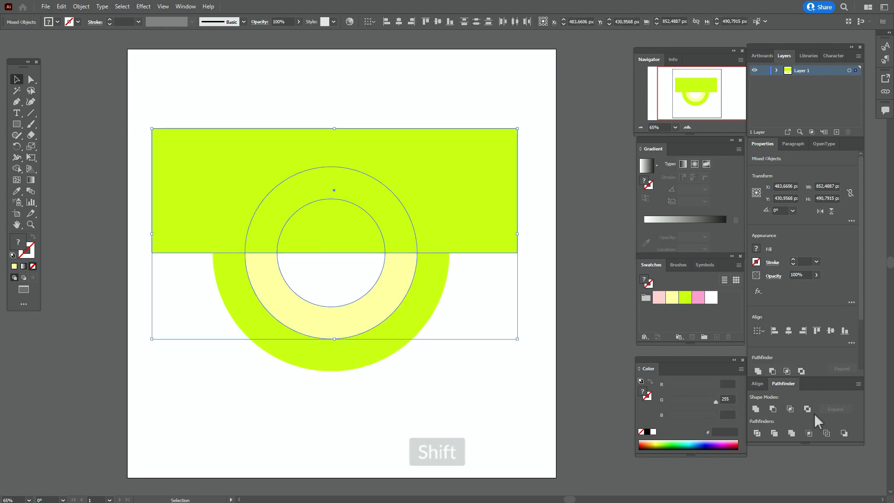
left_click(790, 409)
left_click(431, 303, "shift")
left_click(464, 236, "shift")
left_click(790, 409)
left_click(511, 313)
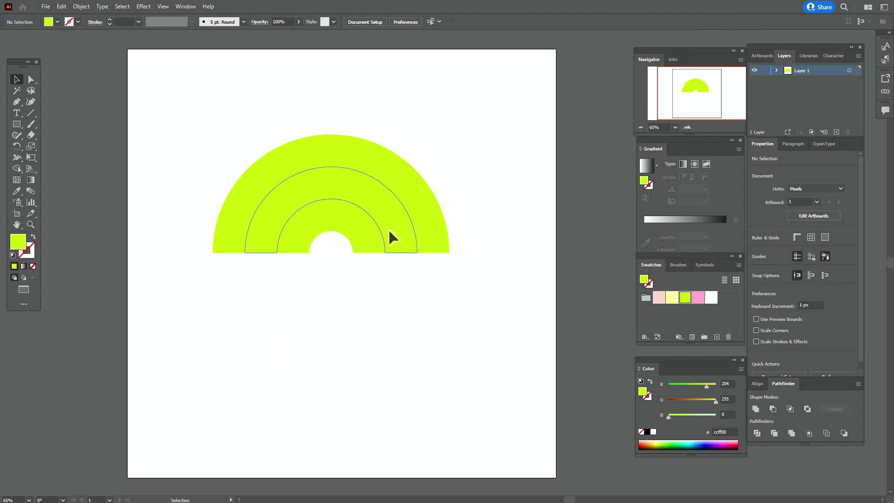
Fill the outer arch with pink and the middle arch with pale yellow
left_click(414, 193)
left_click_drag(674, 282, 699, 303)
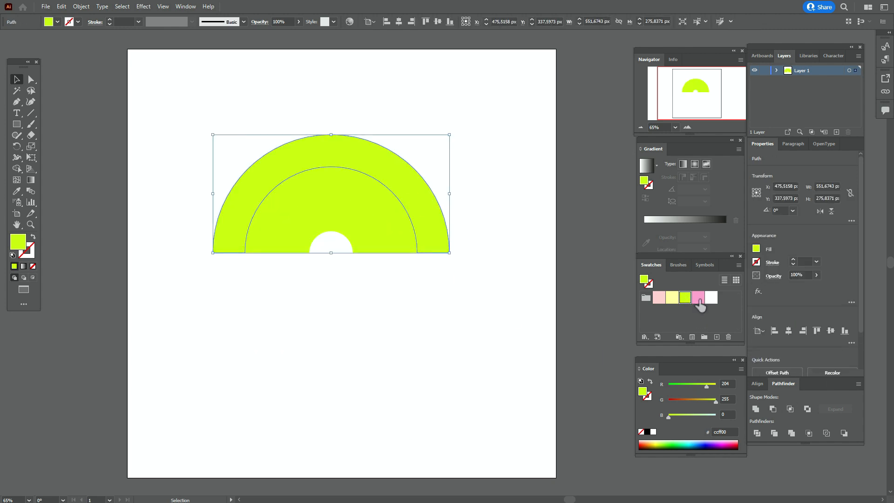
left_click(698, 298)
left_click(369, 206)
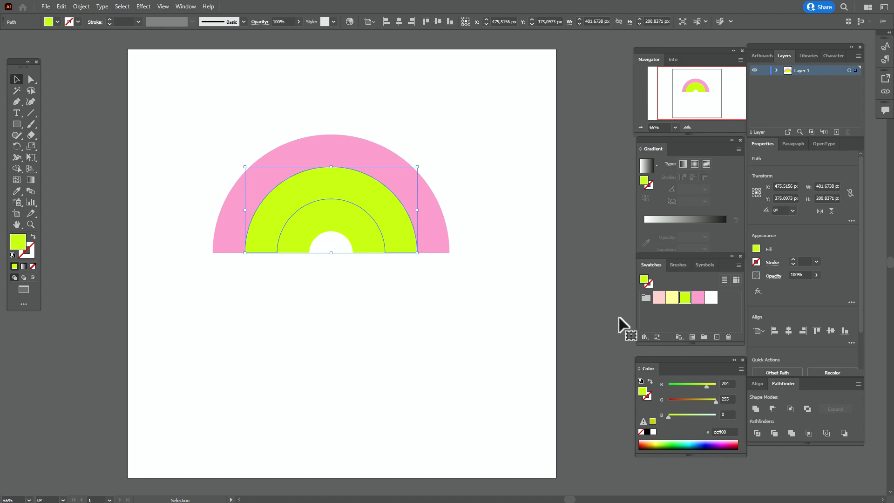
left_click(672, 298)
Move all three rainbow arches together straight down, closer to the middle of the artboard
left_click(158, 95)
left_click_drag(174, 90, 413, 245)
left_click(497, 244)
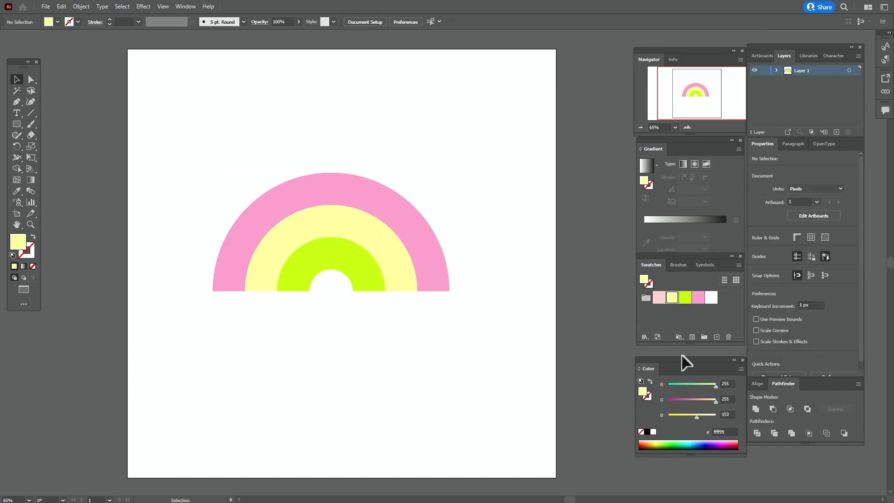
Draw four overlapping white circles, the smallest about 106 px wide, as a cloud over the rainbow's left end
left_click(711, 298)
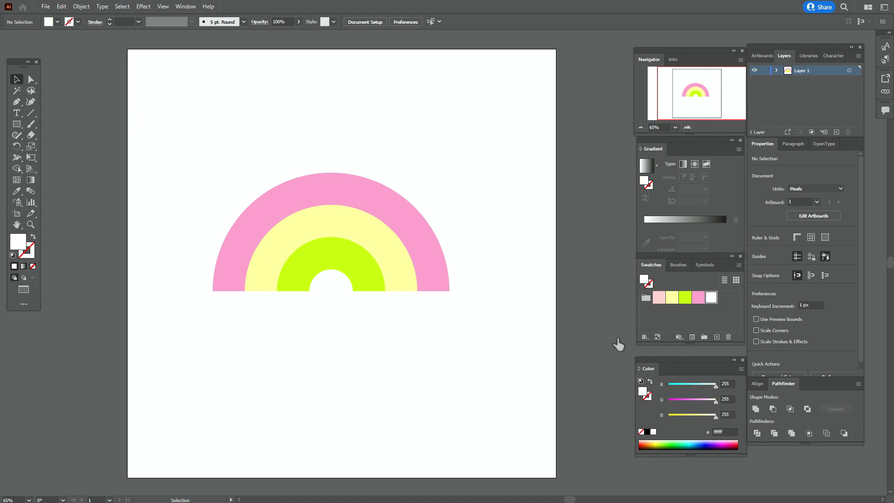
left_click(17, 124)
left_click(56, 145)
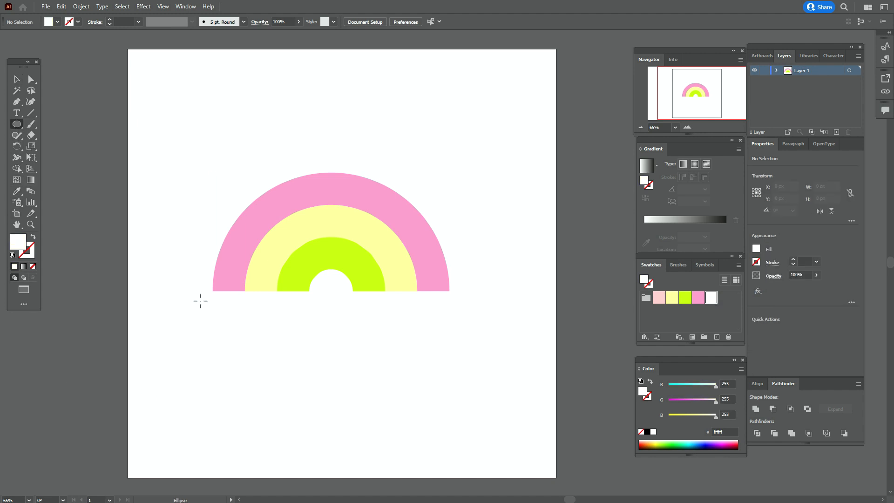
left_click_drag(200, 278, 252, 333)
left_click_drag(231, 263, 290, 322)
left_click_drag(279, 282, 325, 328)
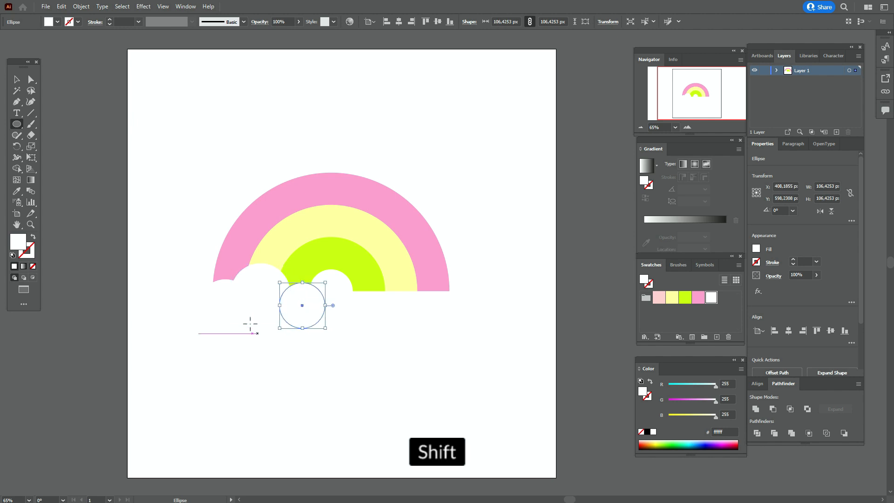
left_click_drag(231, 303, 286, 357)
left_click(17, 79)
left_click(216, 309, "shift")
left_click(256, 289, "shift")
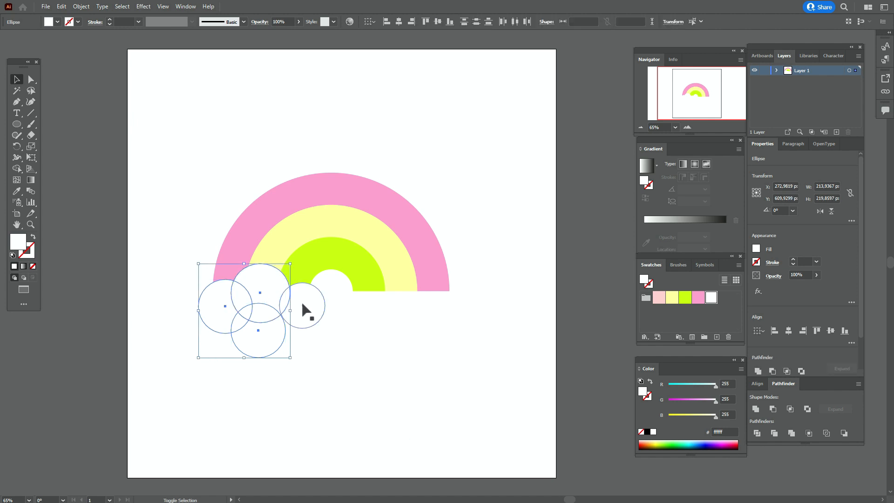
left_click(290, 377)
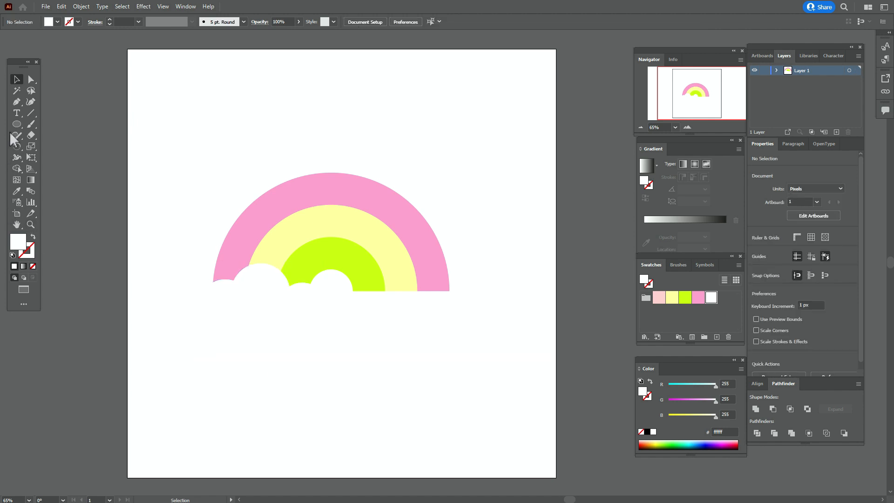
Add a pale yellow background rectangle about 994 × 1007 px over the artboard and send it to the back
left_click_drag(12, 123, 51, 124)
left_click_drag(125, 48, 554, 477)
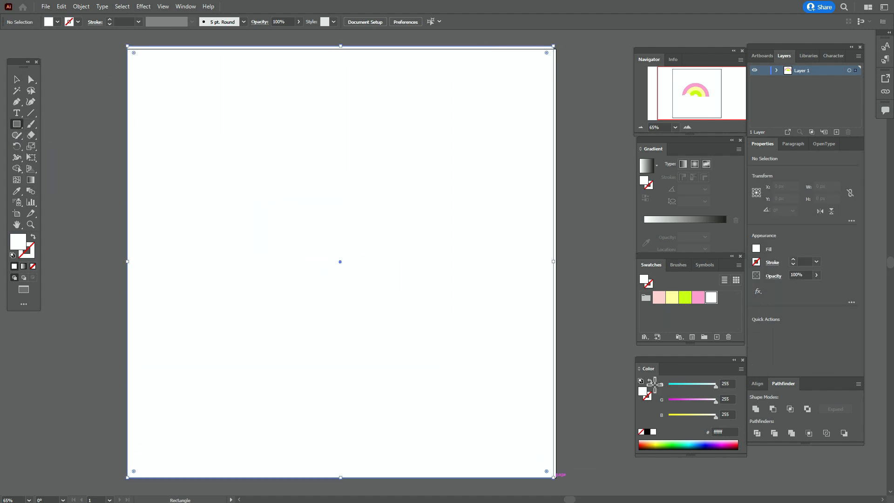
left_click(672, 297)
left_click(16, 79)
right_click(400, 184)
mouse_move(479, 355)
left_click(559, 384)
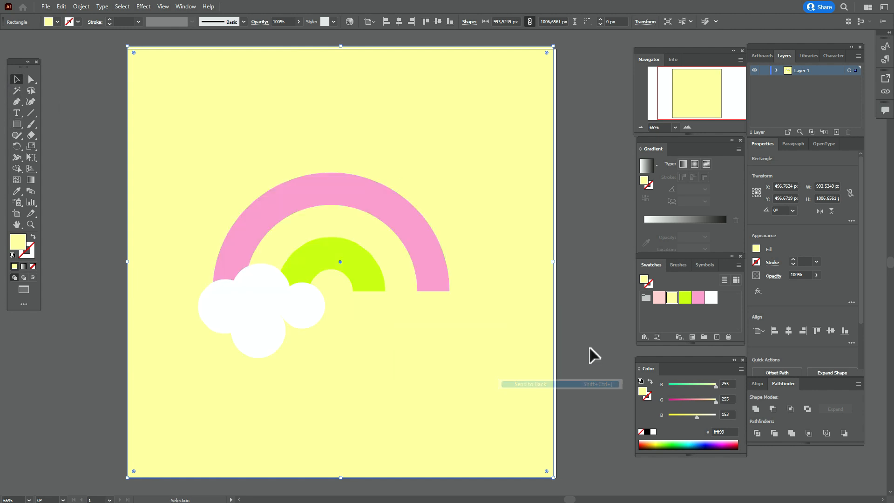
left_click(593, 356)
Shift the four white cloud circles into a more compact arrangement and delete the pale yellow background rectangle
left_click_drag(215, 313, 209, 309)
left_click_drag(266, 283, 266, 282)
mouse_move(311, 303)
left_mouse_down()
mouse_move(299, 308)
mouse_move(302, 301)
left_mouse_up()
left_click_drag(267, 347, 263, 334)
left_click(409, 342)
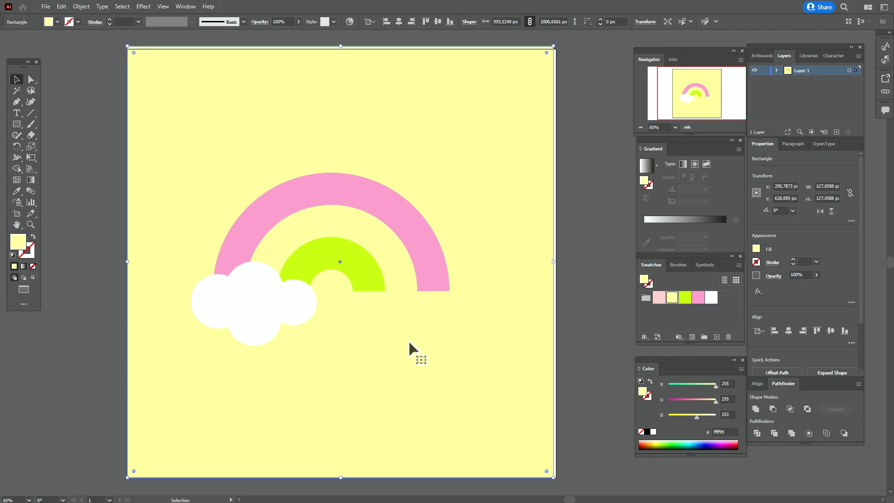
key("Delete")
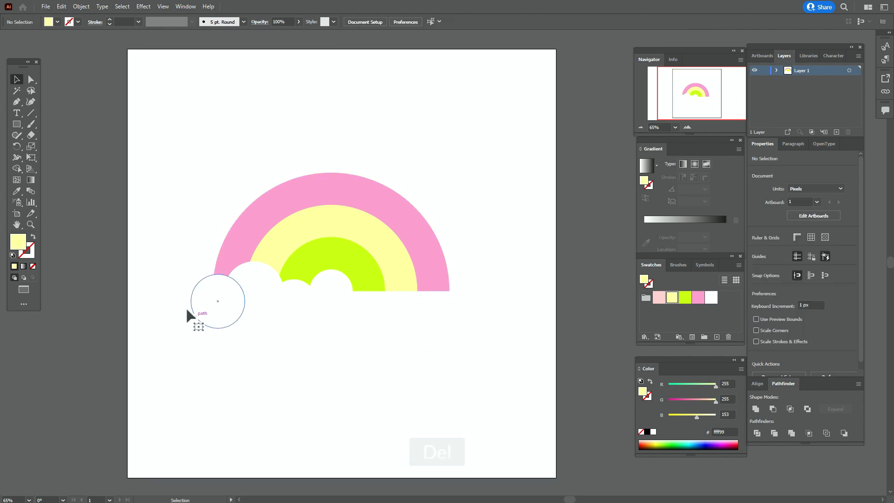
Group the four white circles and merge them into a single cloud shape using Pathfinder Unite
left_click(188, 307)
left_click(273, 276, "shift")
left_click(300, 297, "shift")
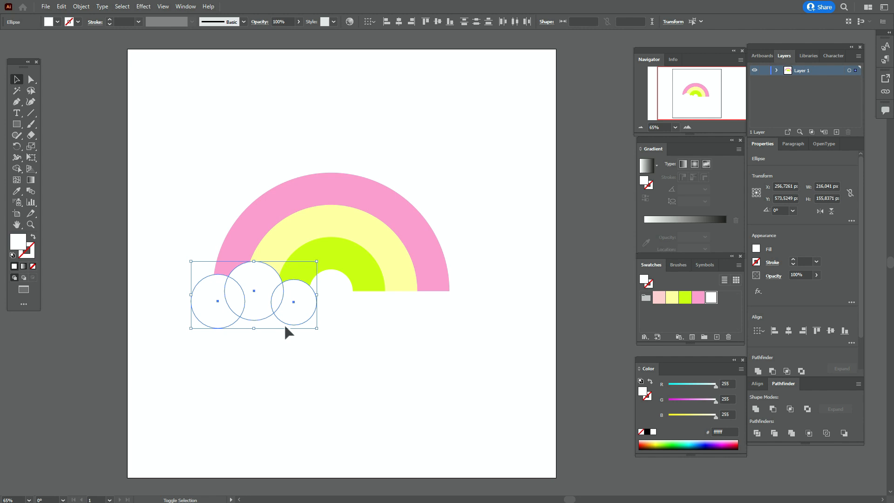
left_click(275, 329, "shift")
right_click(289, 322)
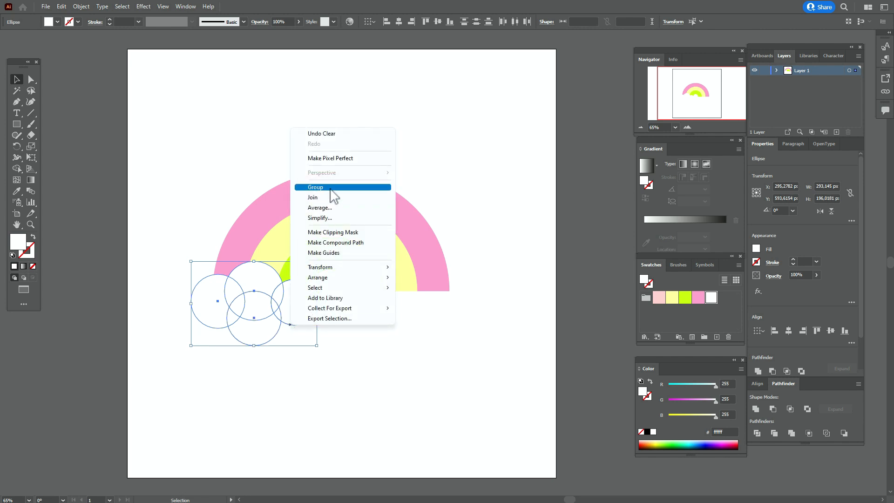
left_click(331, 193)
left_click(756, 408)
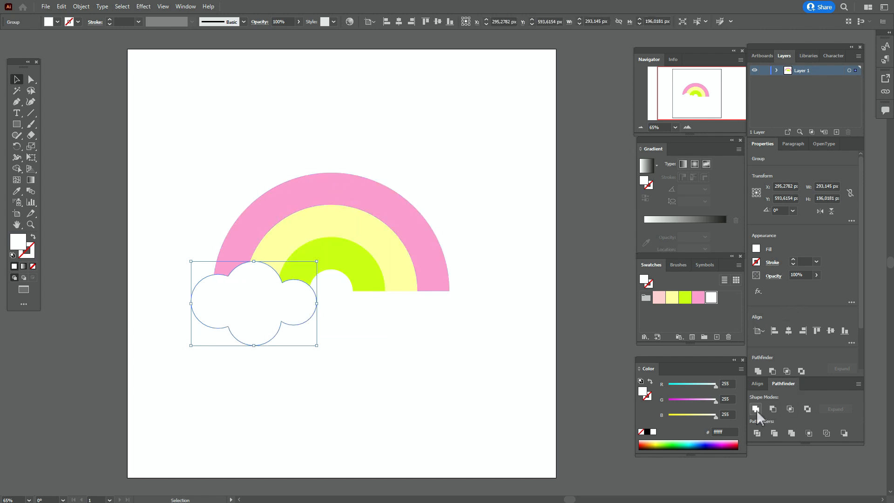
Place a copy of the cloud over the rainbow's right end, level with the first cloud
left_click_drag(265, 325, 423, 329)
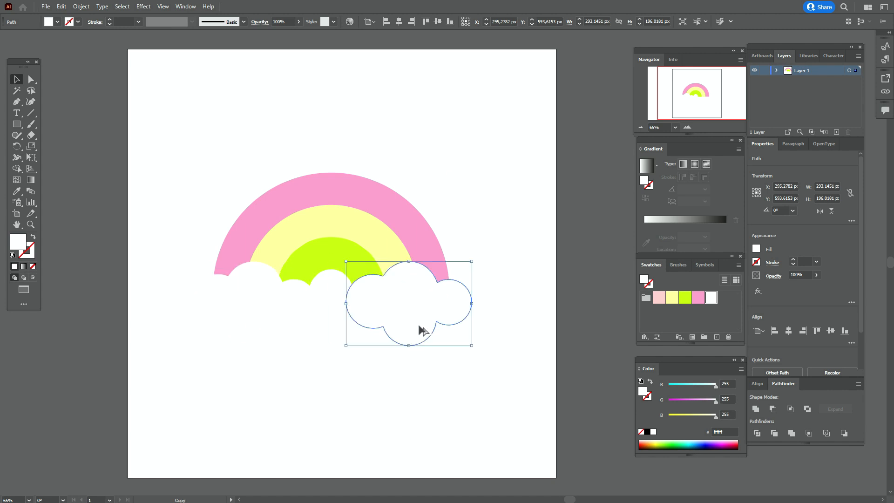
left_click(297, 303, "shift")
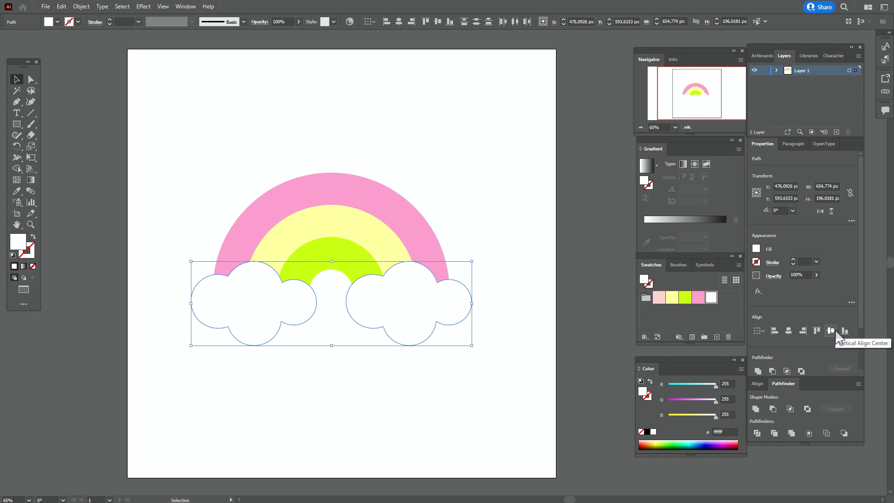
left_click(518, 326)
Group the three rainbow arches and both clouds into one object
left_click_drag(189, 146, 518, 359)
right_click(347, 266)
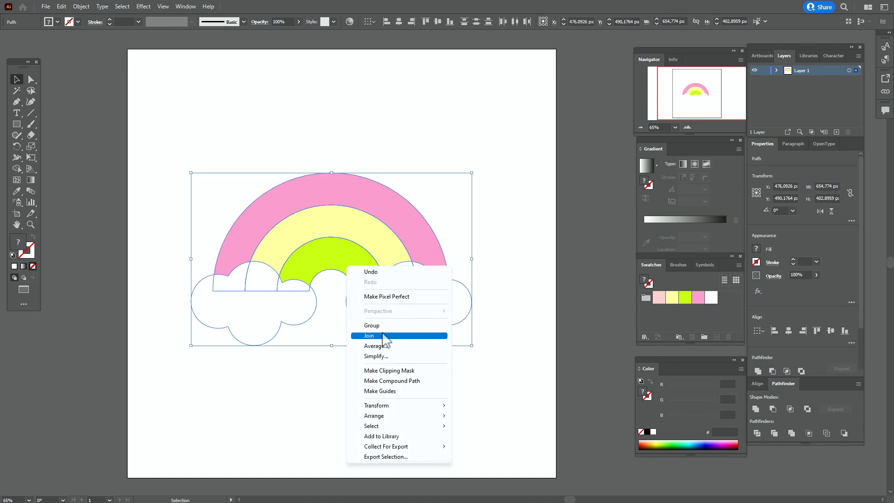
left_click(374, 325)
key("space")
left_click_drag(453, 241, 383, 240)
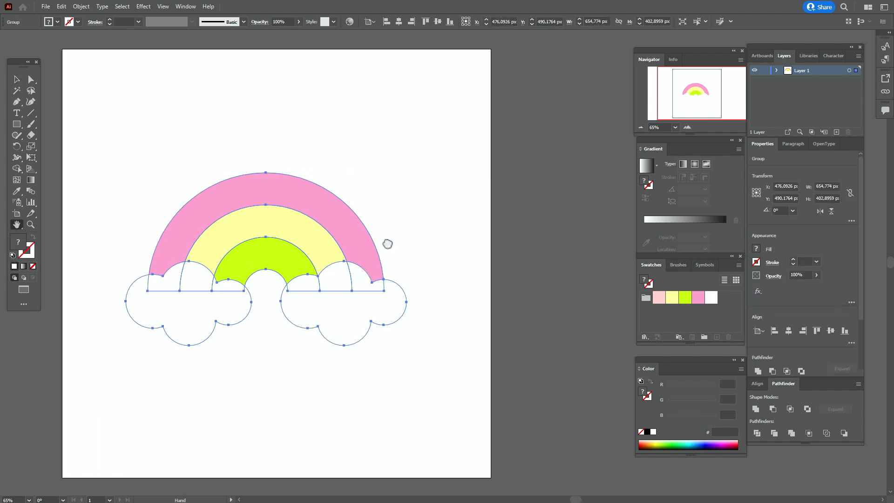
left_click(16, 80)
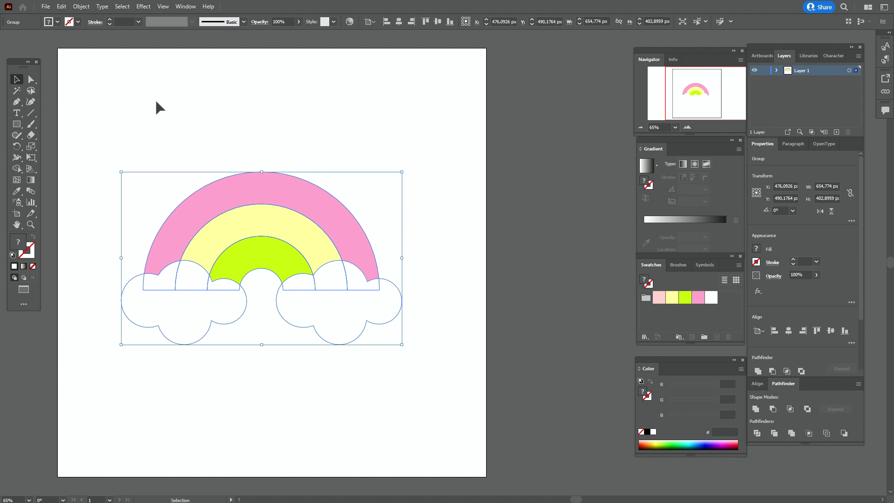
left_click(155, 99)
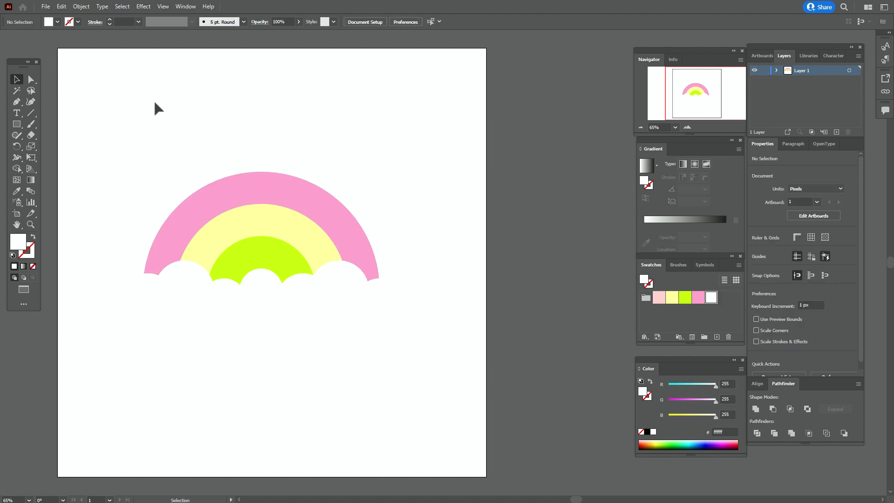
Open the 3D and Materials settings and apply the Inflate 3D type to the grouped rainbow and clouds
left_click(185, 6)
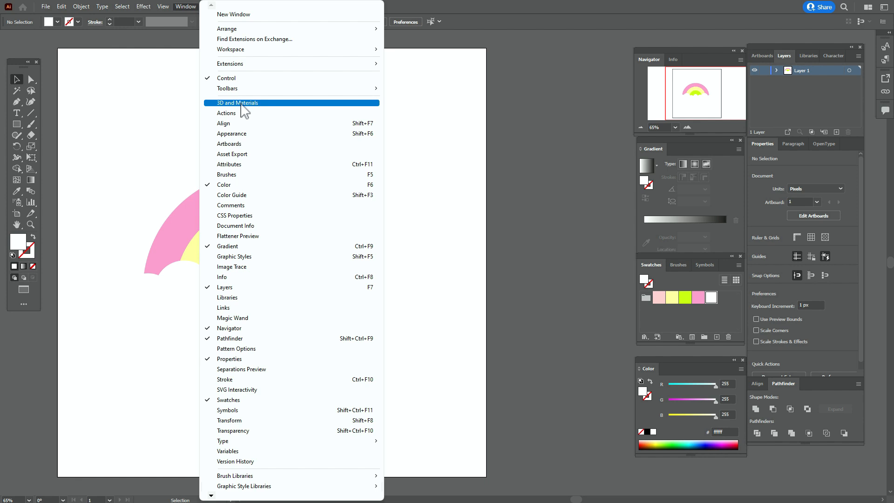
left_click(242, 104)
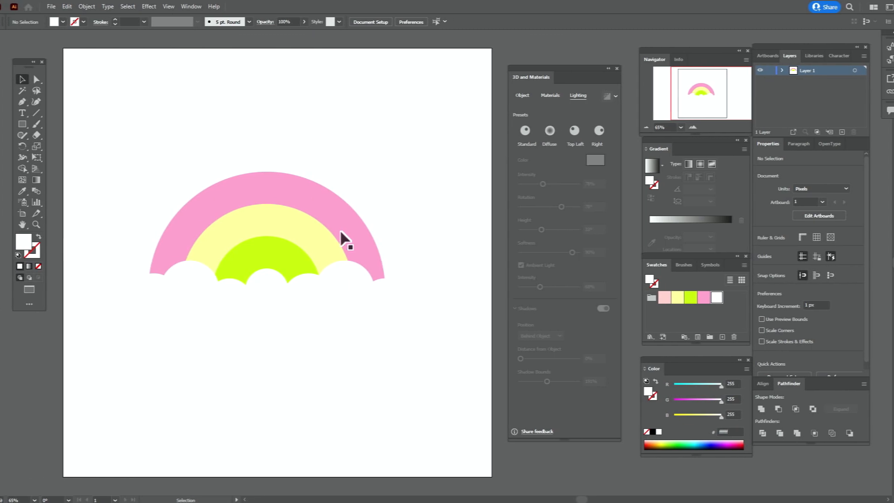
left_click(338, 230)
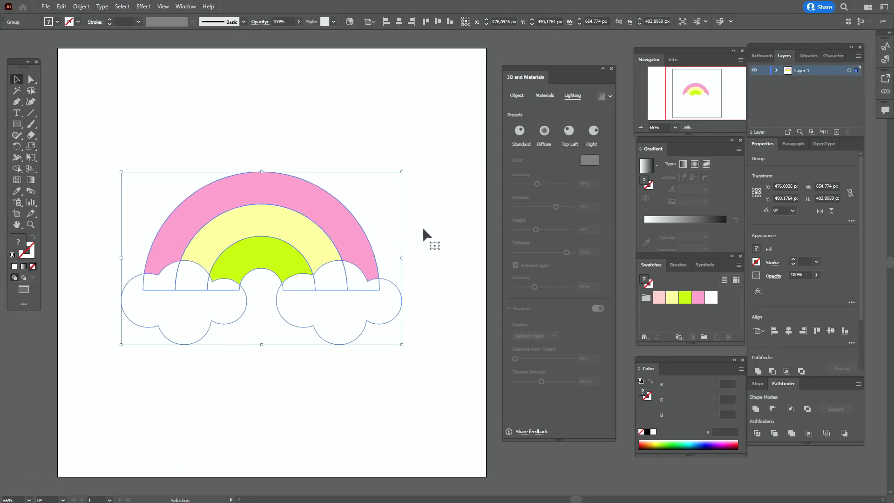
left_click(516, 94)
left_click(594, 131)
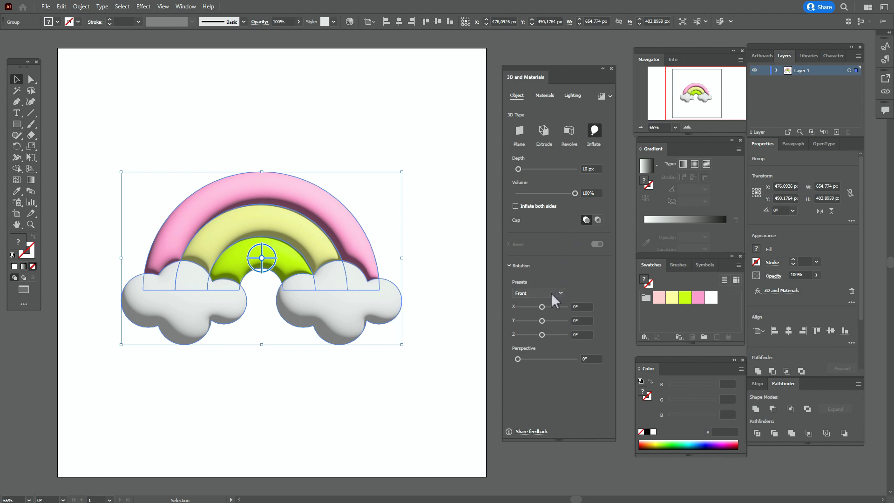
Render the inflated rainbow with ray tracing and set its default material's roughness and metallic values to 0.38 each
left_click(544, 96)
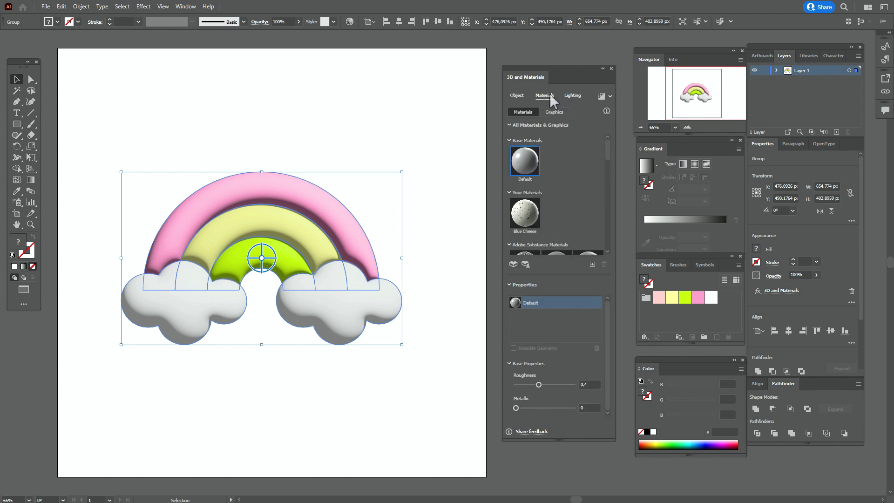
left_click(601, 97)
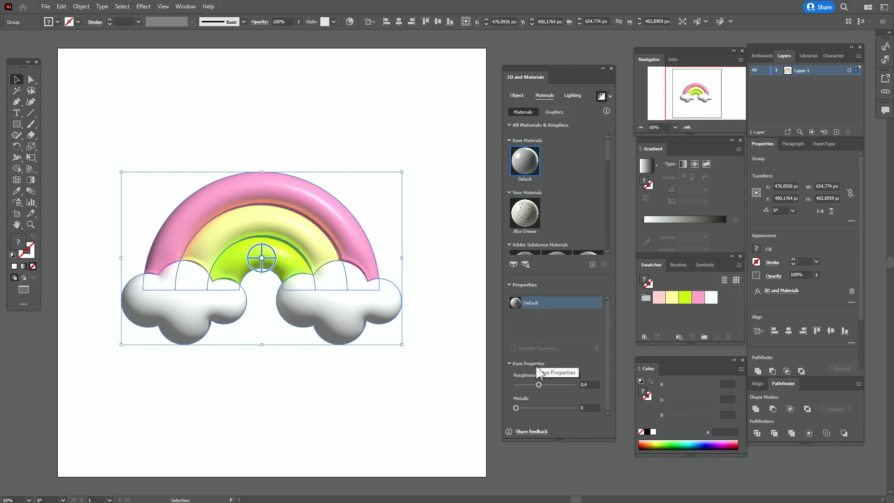
left_click(579, 384)
type("0.38")
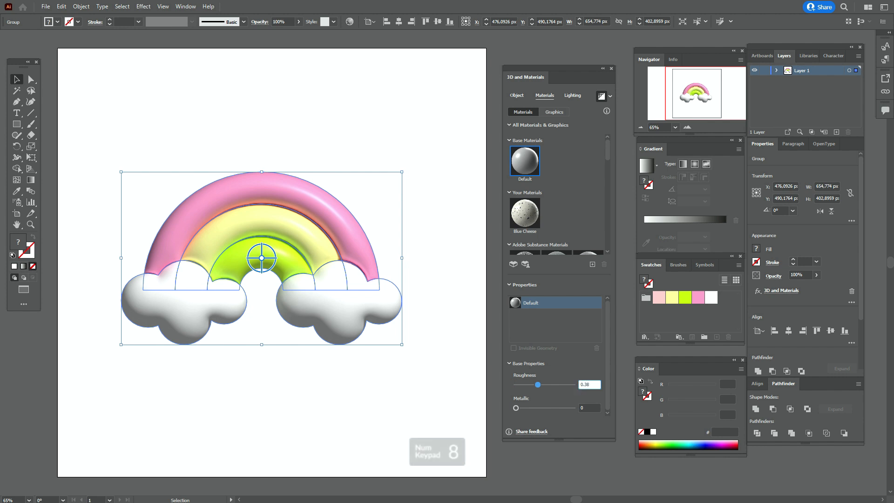
left_click(583, 407)
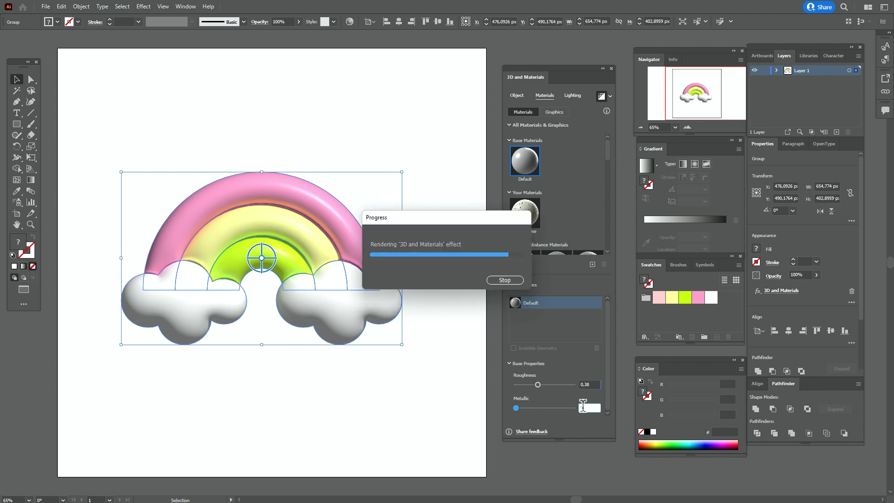
type("0,38")
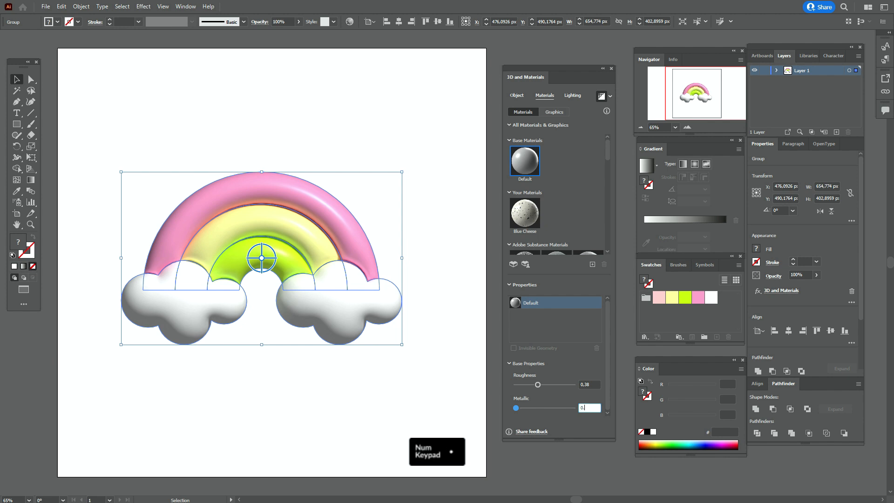
key("Return")
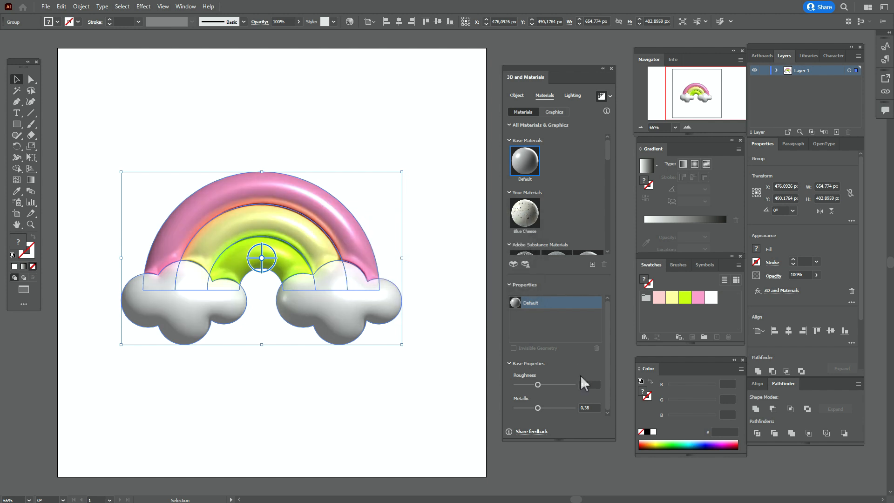
left_click(495, 349)
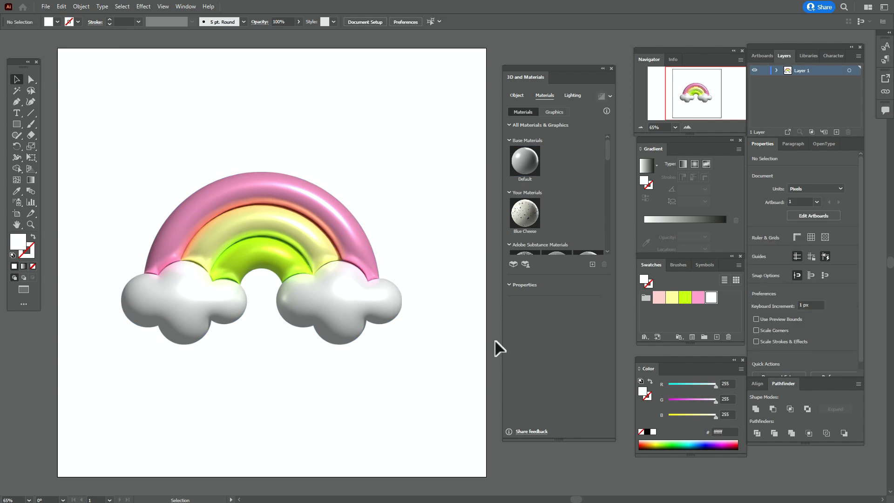
Adjust the rainbow's main light to 78% intensity, 78° rotation and 34° height
left_click(356, 308)
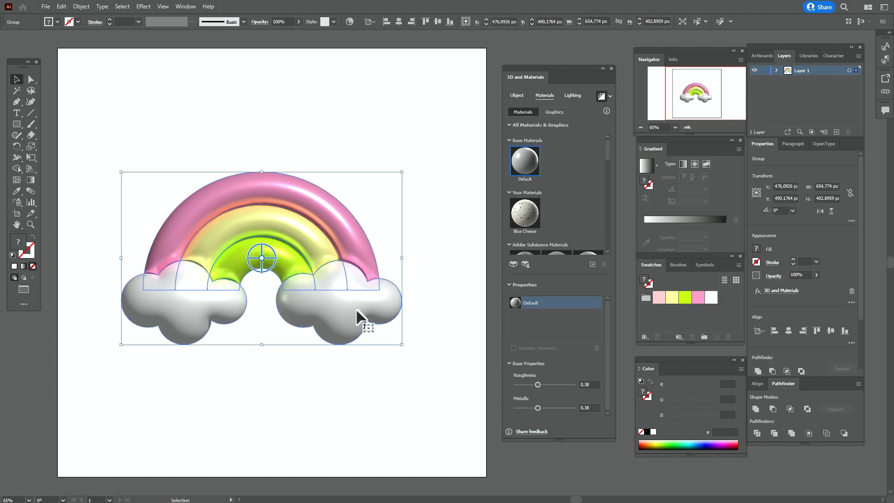
left_click(573, 94)
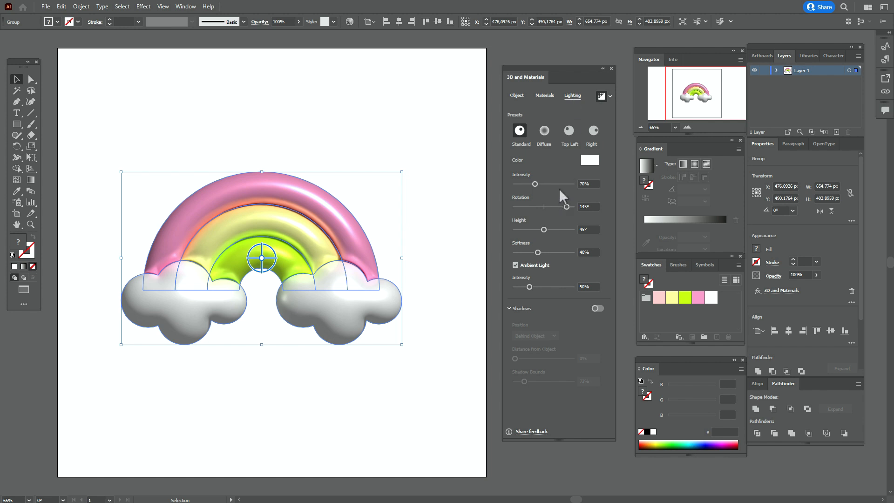
left_click_drag(533, 183, 537, 183)
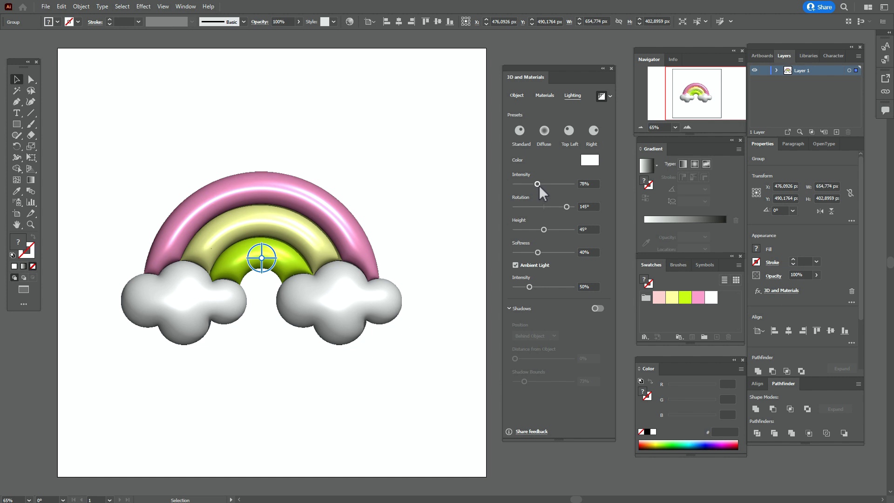
left_click(566, 207)
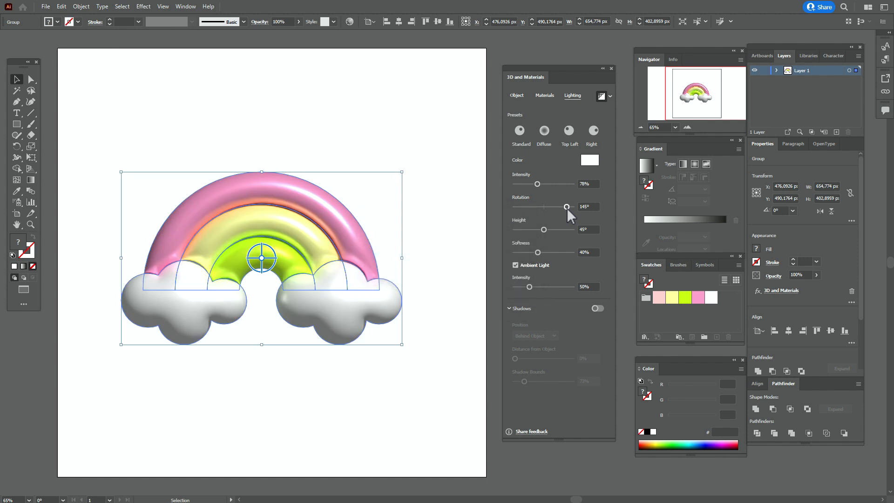
left_click_drag(562, 208, 554, 208)
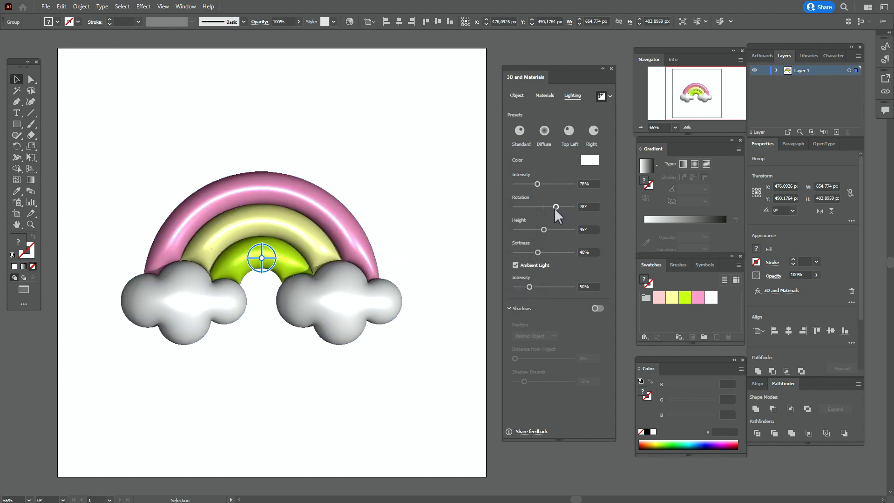
left_click(543, 229)
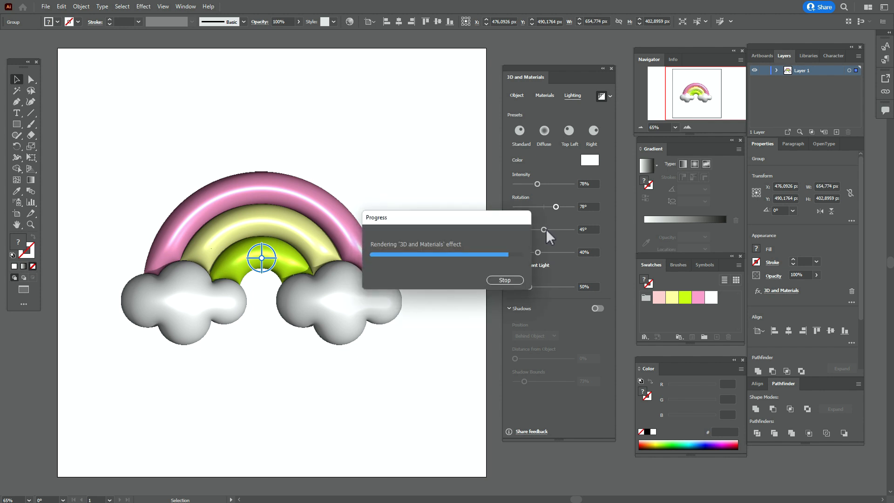
left_click_drag(546, 228, 538, 230)
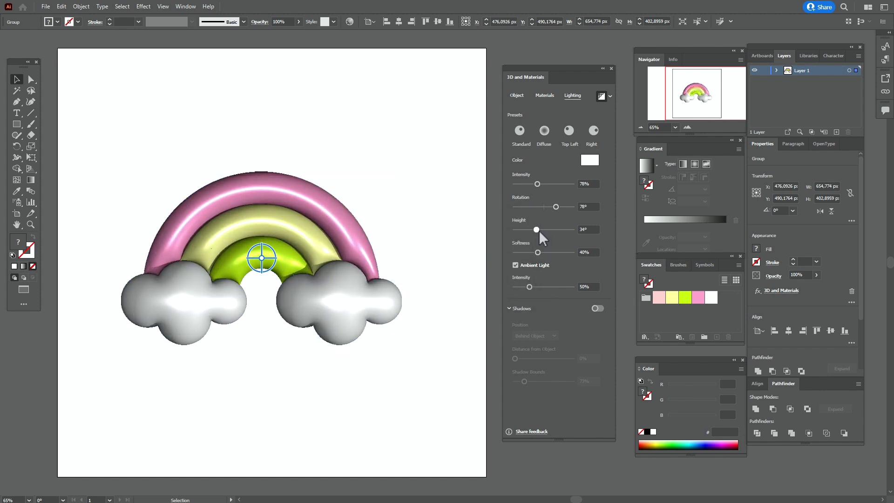
Set the rainbow's ambient light intensity to 68% and its light softness to 91%
left_click(529, 287)
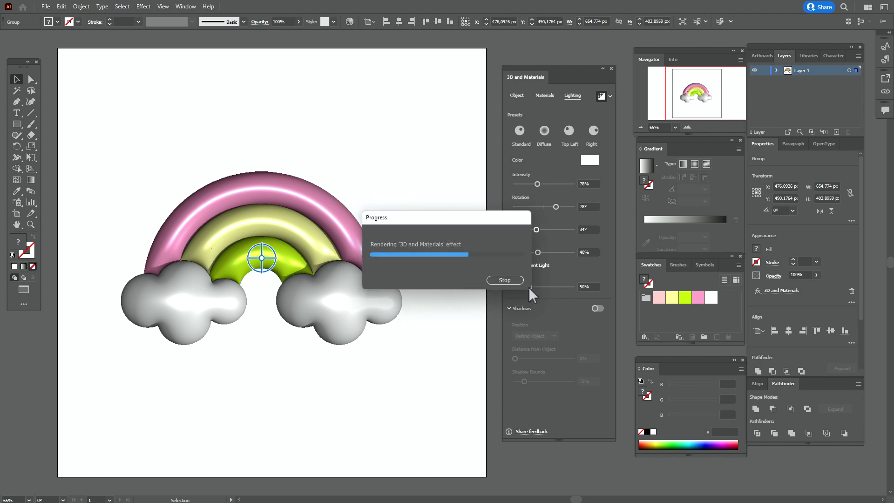
left_click_drag(530, 287, 543, 286)
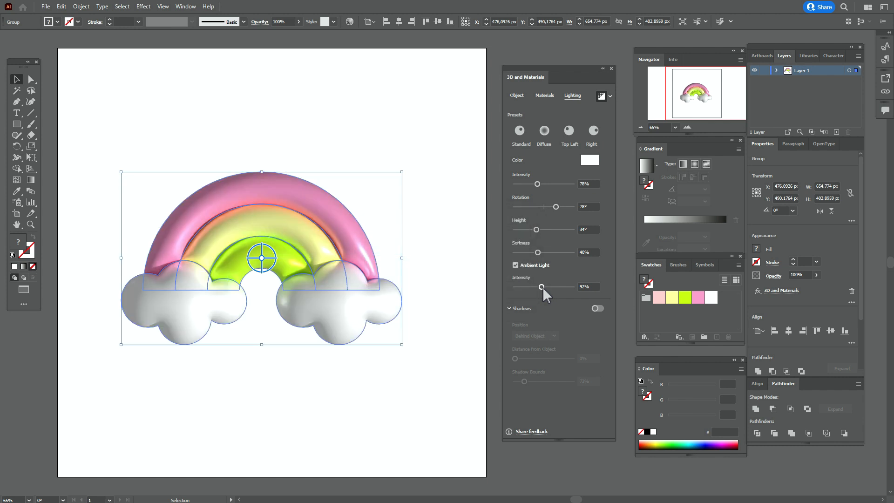
left_click_drag(541, 287, 538, 286)
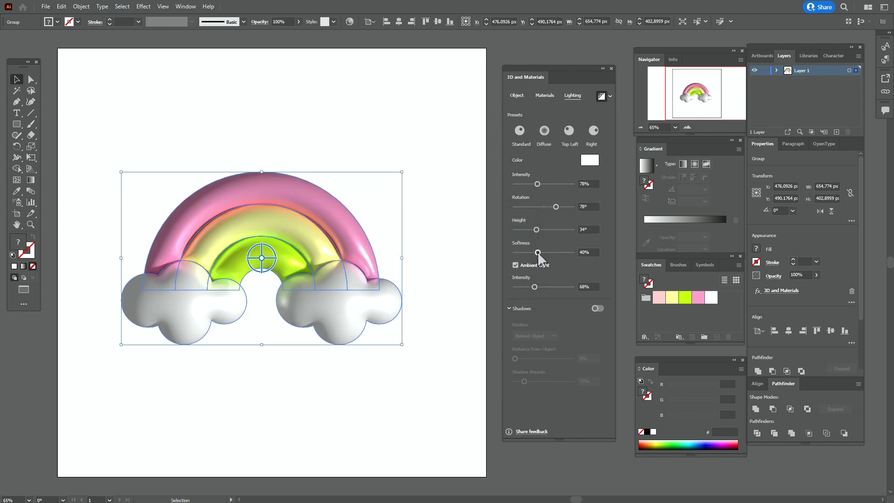
left_click_drag(538, 253, 547, 254)
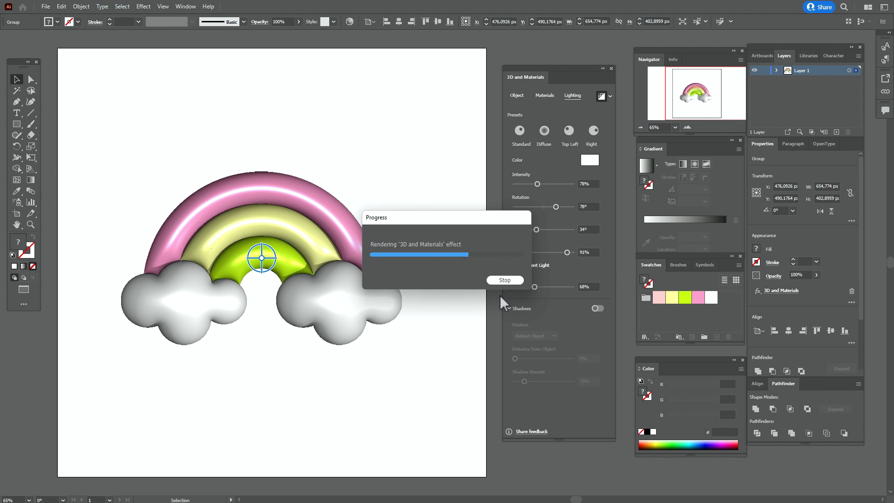
left_click(499, 300)
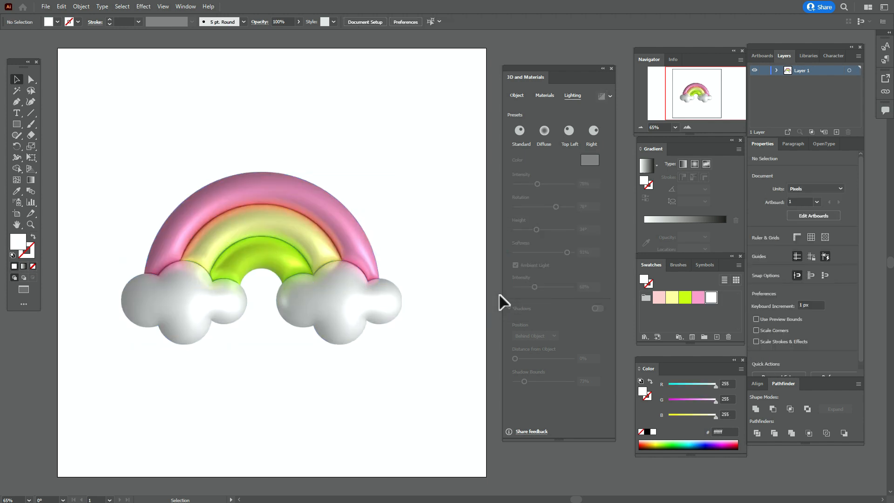
Turn on a shadow behind the rainbow with 193% shadow bounds and render it at High ray tracing quality
left_click(378, 308)
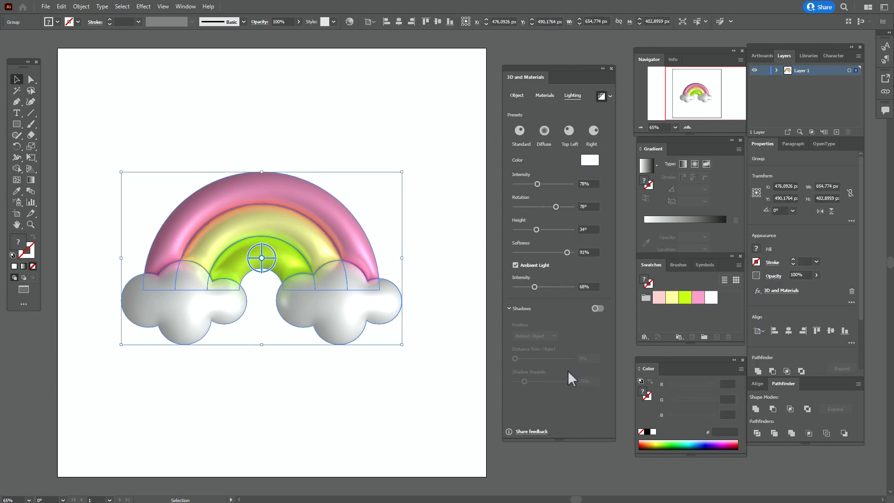
left_click(604, 308)
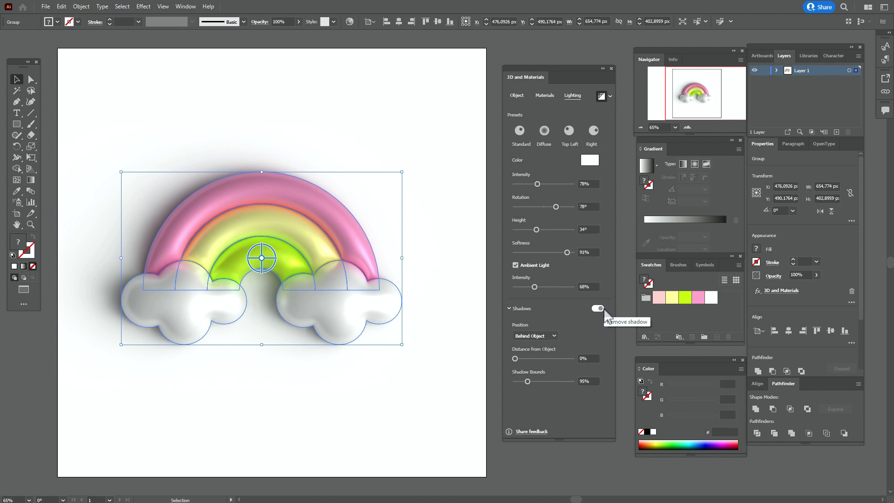
left_click_drag(528, 382, 543, 382)
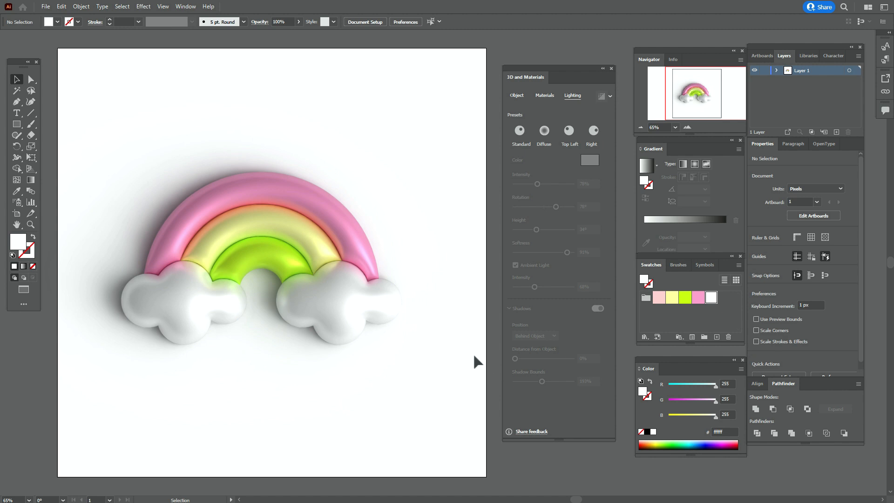
left_click(609, 97)
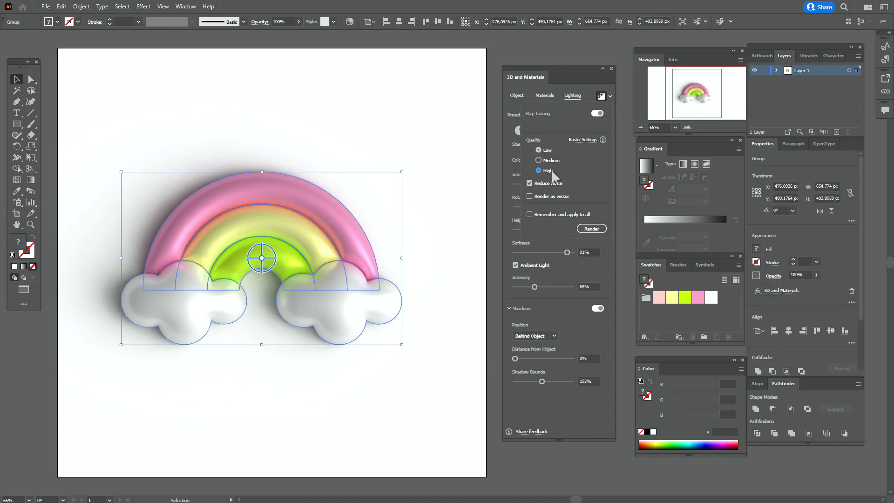
left_click(592, 228)
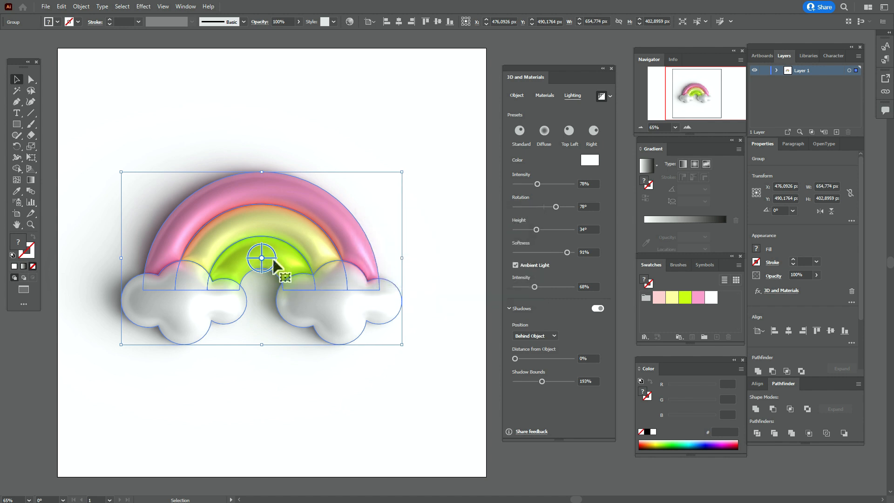
Rotate the 3D rainbow counterclockwise by about 16.64° and move it slightly up on the artboard
left_click_drag(406, 259, 407, 216)
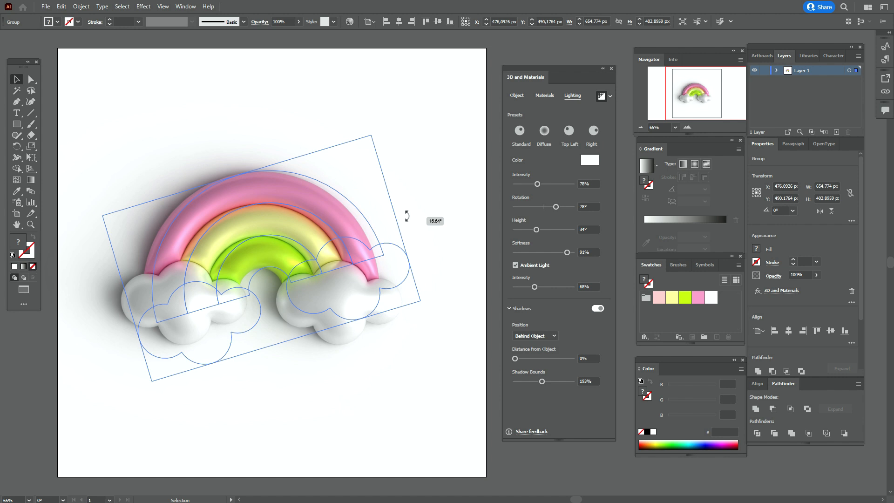
left_click_drag(407, 216, 409, 222)
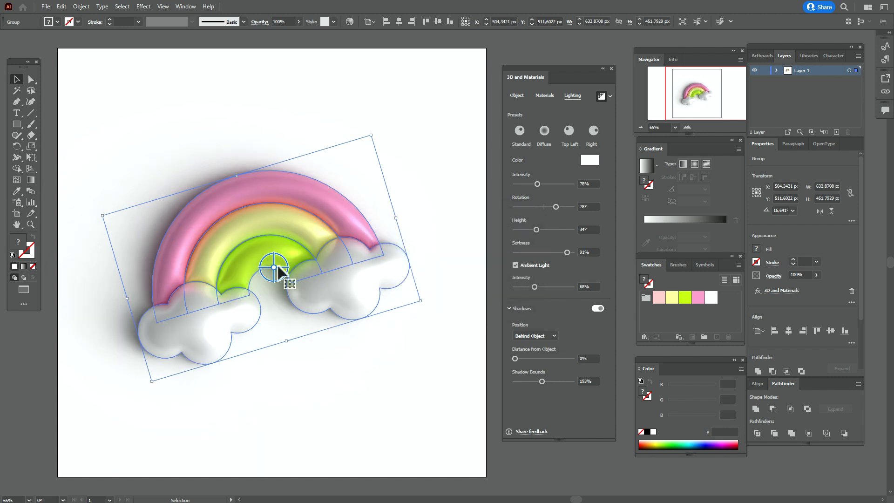
left_click_drag(278, 259, 281, 244)
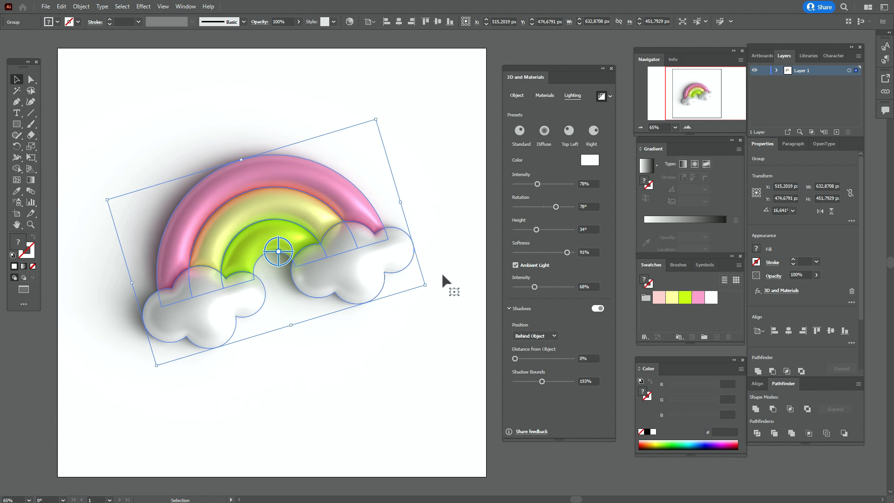
left_click(490, 292)
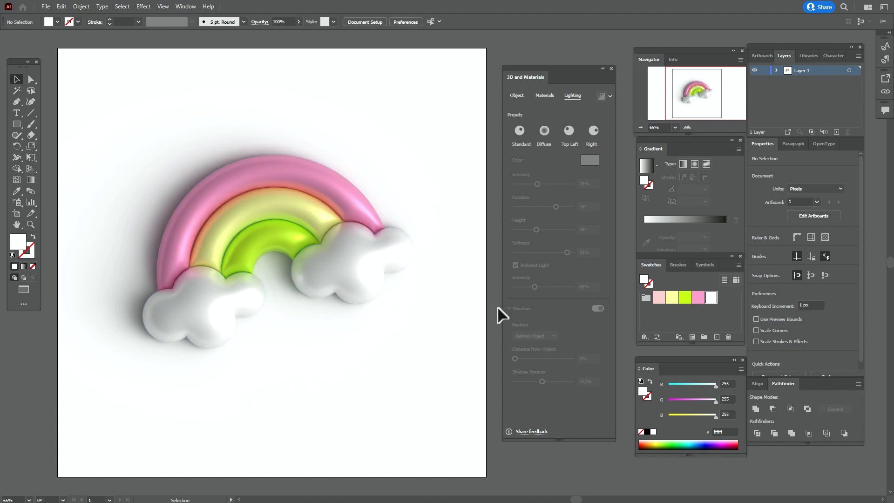
Draw a 1000 × 1000 px rectangle filled with the pink swatch ff99cc over the whole artboard
left_click(697, 298)
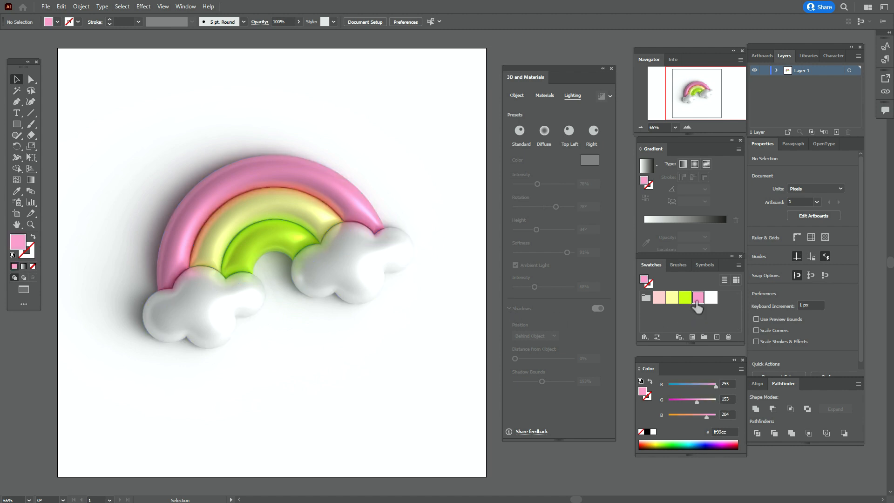
left_click(16, 124)
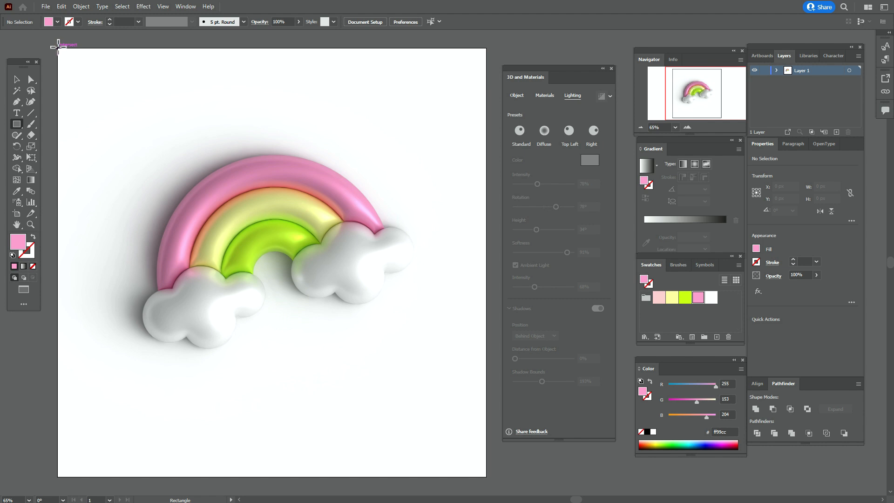
left_click_drag(57, 48, 486, 475)
left_click(17, 80)
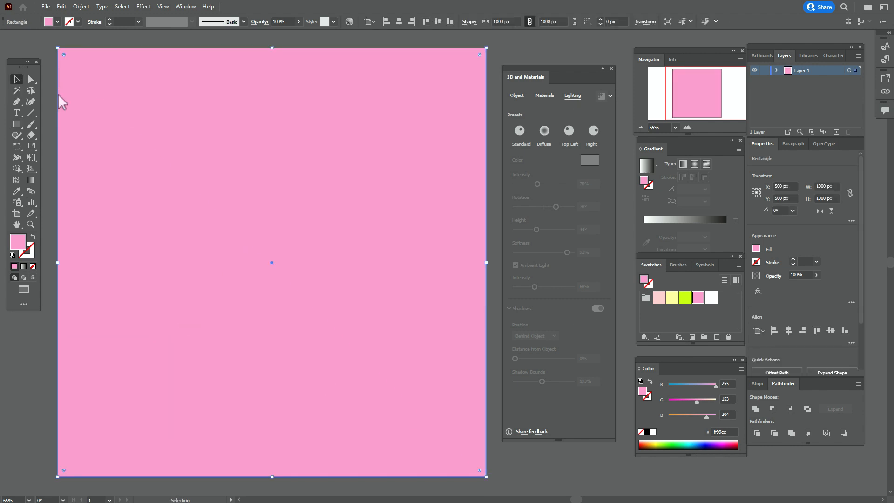
Send the pink background rectangle to the back, behind the 3D rainbow and clouds
right_click(332, 173)
mouse_move(391, 350)
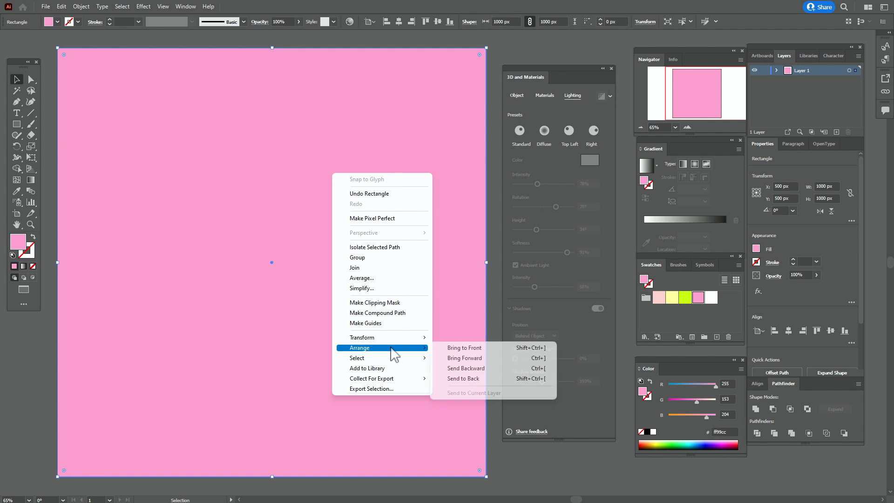
left_click(479, 378)
left_click(496, 322)
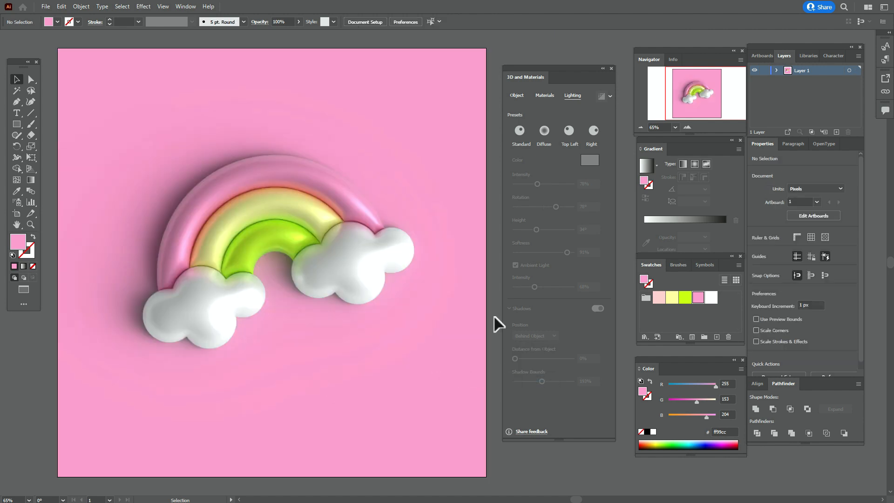
Fill the background rectangle with a radial gradient from ffcccc at the centre to ff99cc at the edge, and shift its centre slightly
left_click(471, 188)
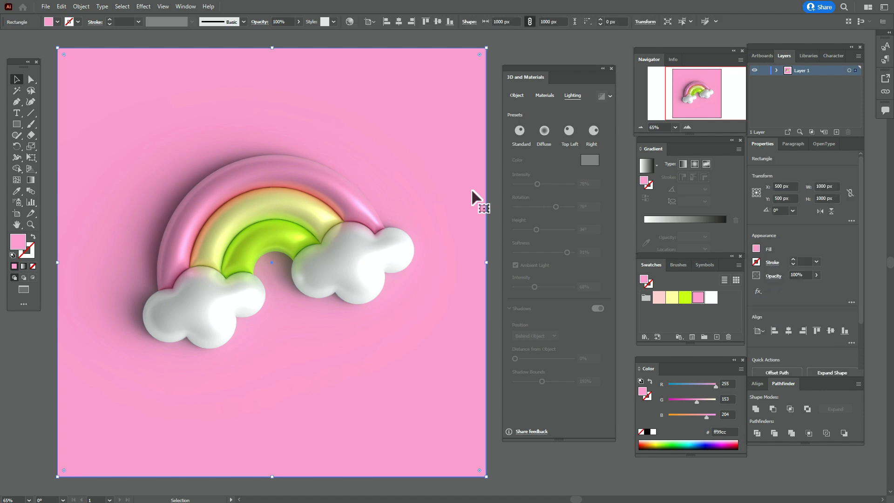
left_click(694, 165)
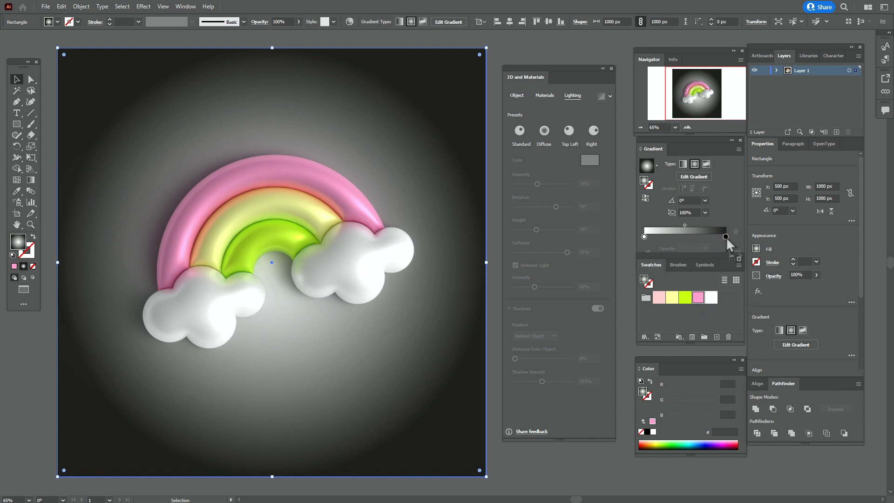
left_click_drag(725, 236, 726, 236)
left_click_drag(659, 297, 644, 238)
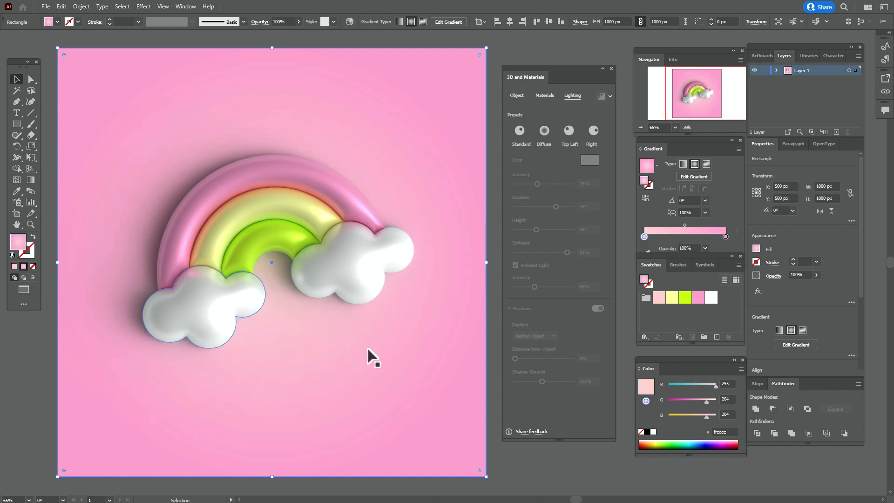
key("g")
mouse_move(430, 267)
left_mouse_down()
mouse_move(422, 247)
mouse_move(426, 258)
left_mouse_up()
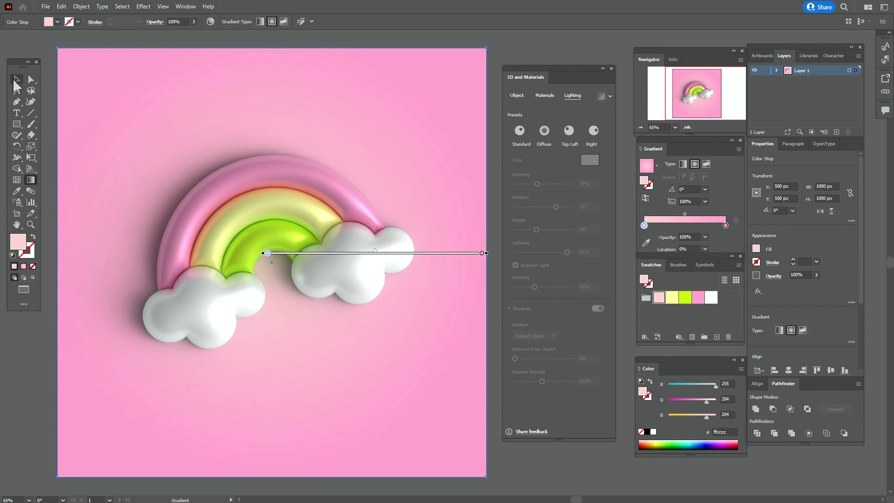
Recolor the rainbow's outermost band with green ccff00 and its innermost band with pink ff99cc
left_click(32, 80)
left_click(52, 85)
left_click(317, 184)
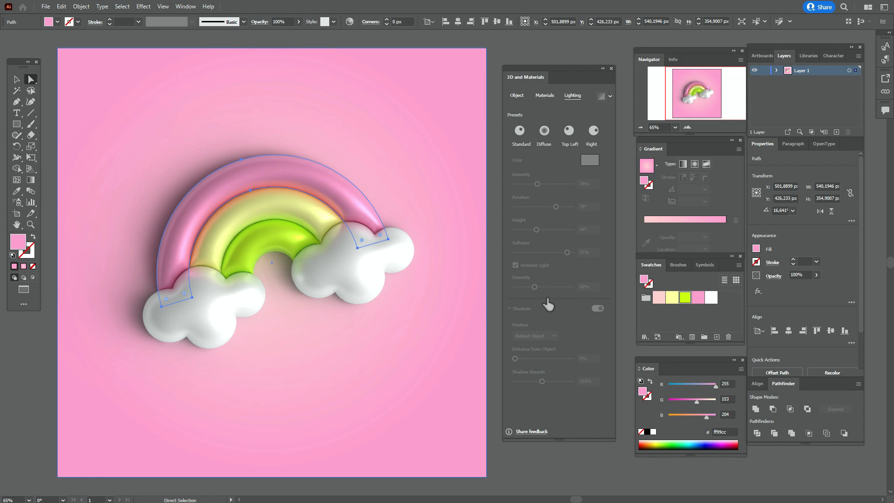
left_click_drag(271, 253, 272, 254)
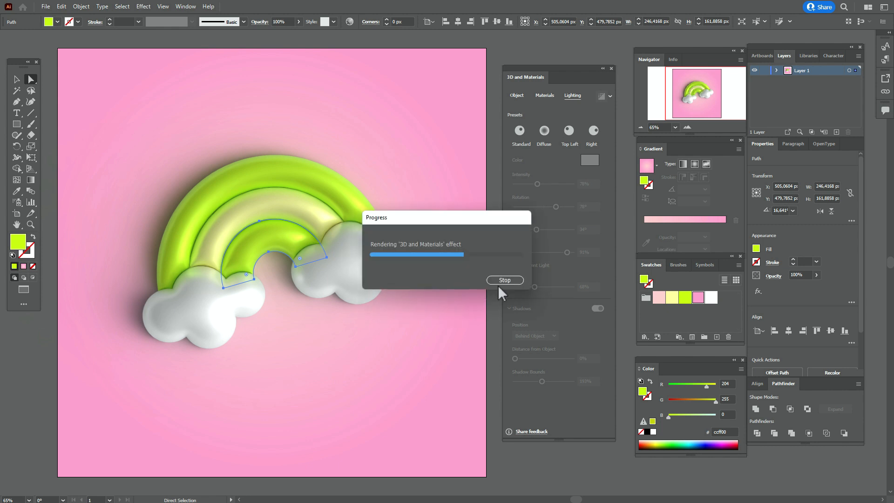
left_click(492, 297)
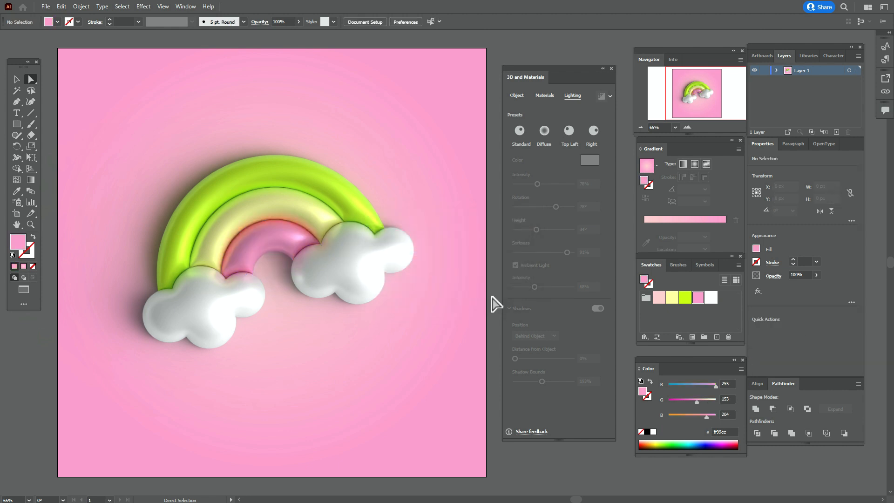
Draw a white upright ellipse about 65 × 91 px on the background below the lower-left cloud
left_click(711, 298)
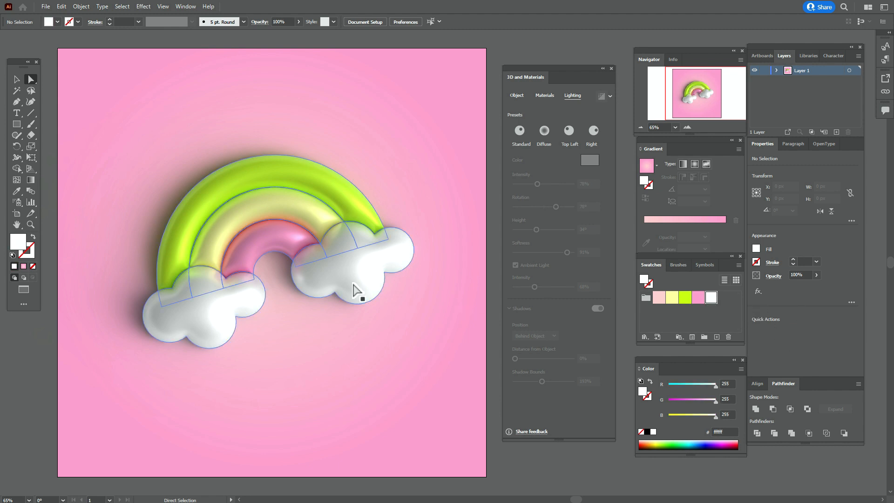
left_click(17, 124)
left_click(56, 147)
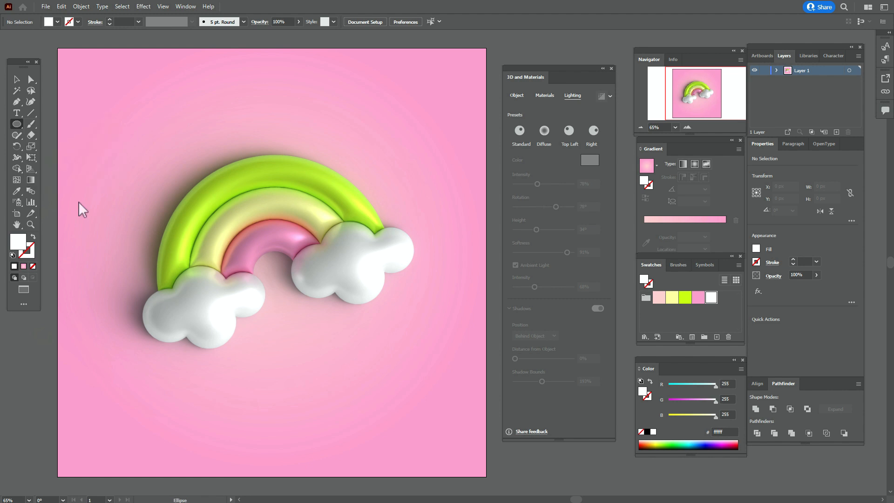
left_click_drag(120, 377, 148, 416)
Apply Free Distort to the white ellipse, narrowing its upper end into a teardrop, and expand its appearance
left_click(144, 6)
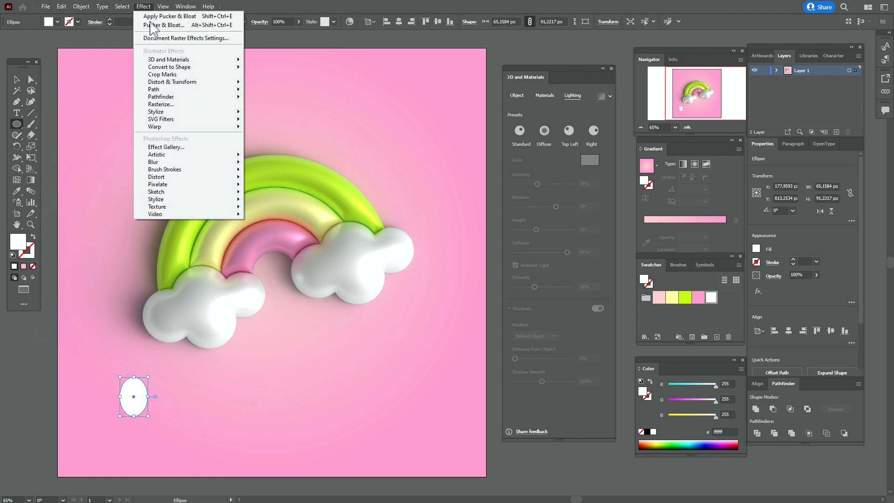
mouse_move(192, 86)
left_click(264, 84)
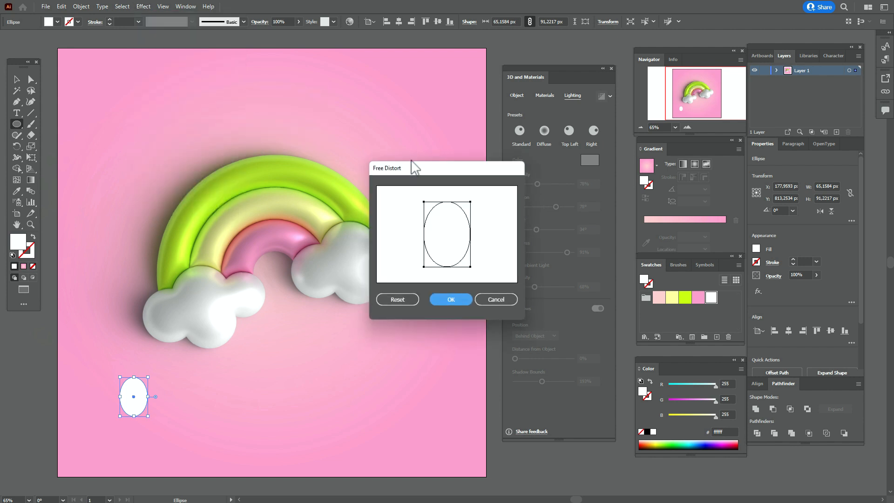
mouse_move(424, 202)
left_mouse_down()
mouse_move(463, 200)
mouse_move(439, 201)
left_mouse_up()
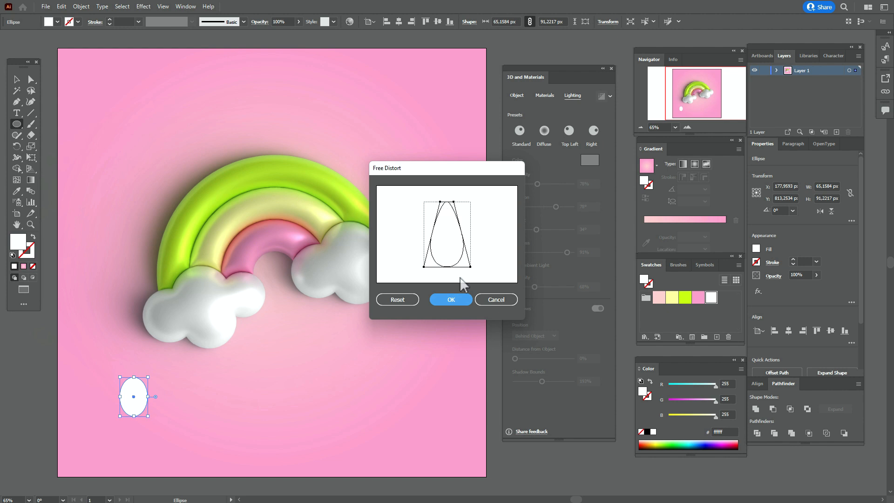
left_click(451, 299)
left_click(81, 6)
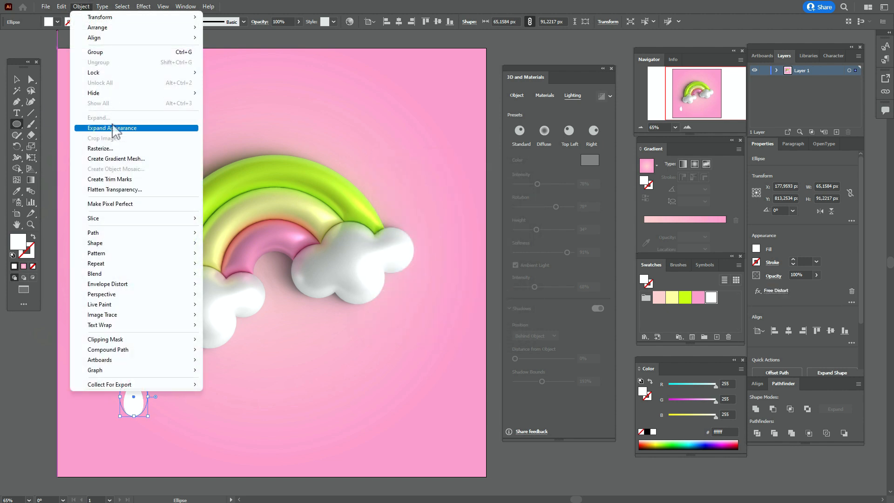
left_click(113, 128)
Shrink the teardrop to about 26 × 43 px, tilt it about 22°, and duplicate it to place three raindrops under each cloud
left_click(16, 80)
left_click_drag(143, 397, 221, 411)
key("alt")
left_click_drag(221, 412, 426, 352)
key("alt")
key("alt")
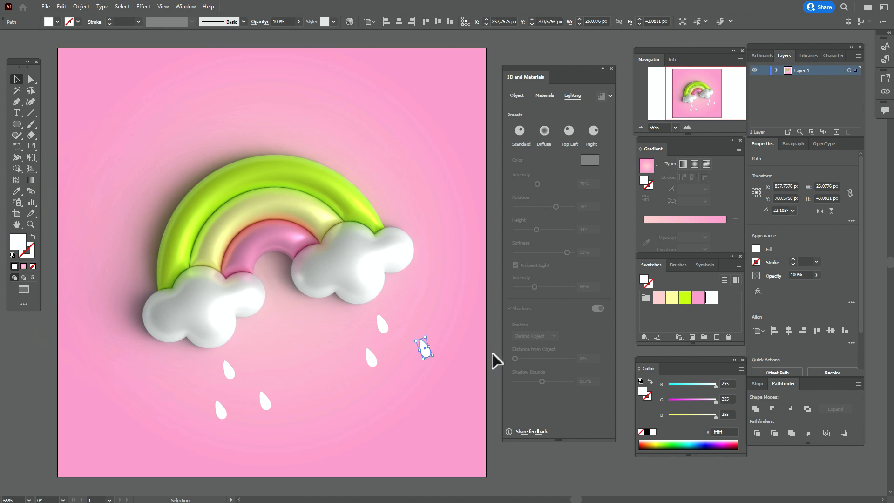
left_click(494, 360)
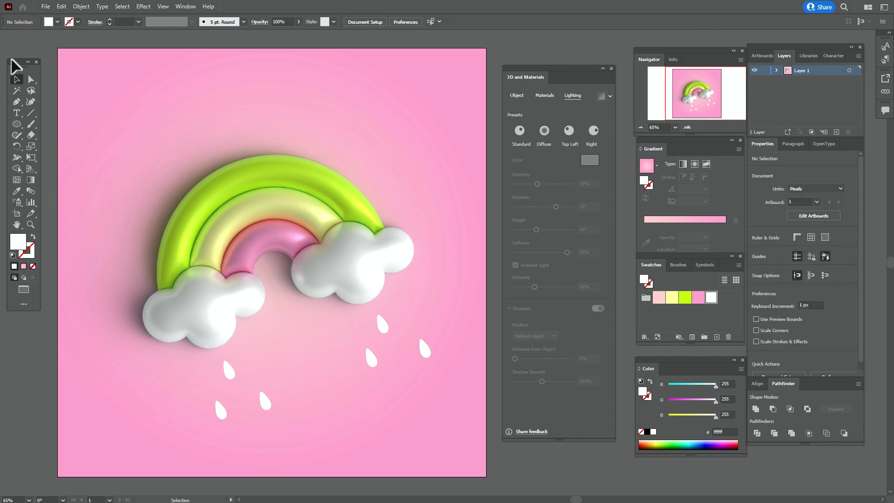
Copy the background rectangle in place, narrow the copy to a full-height stripe about 164 px wide along the left edge, and fill it with ff99cc
left_click(138, 100)
key("ctrl+c")
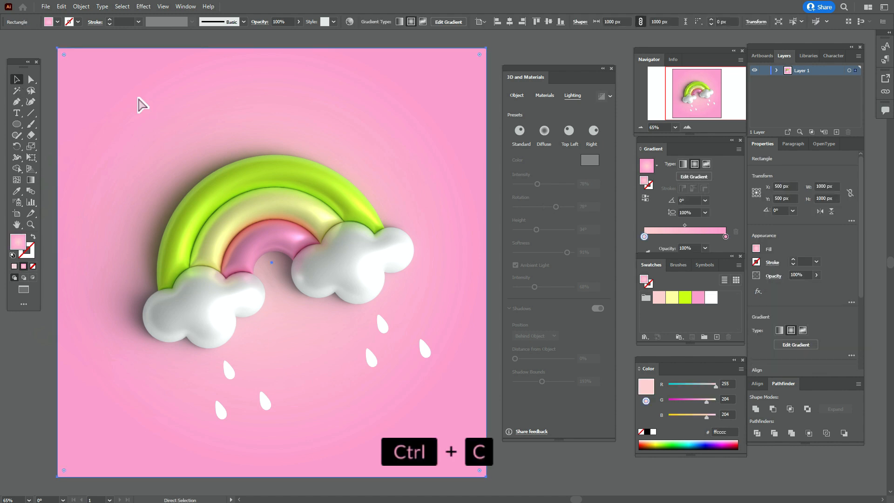
left_click_drag(486, 263, 128, 263)
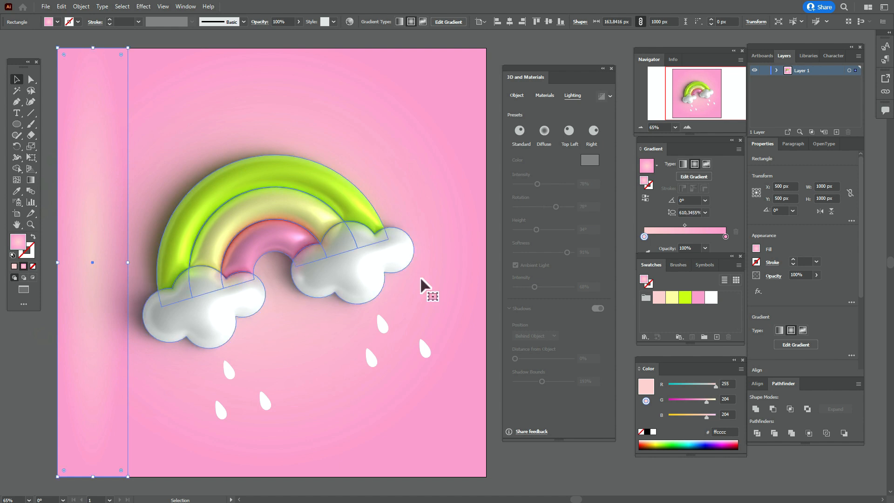
left_click(697, 299)
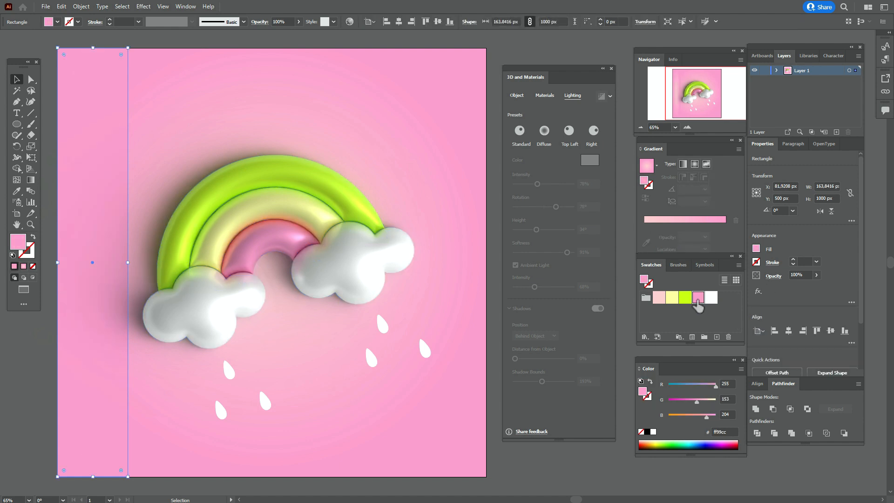
Set the stripe's blending mode to Multiply and its opacity to 25%
left_click(774, 276)
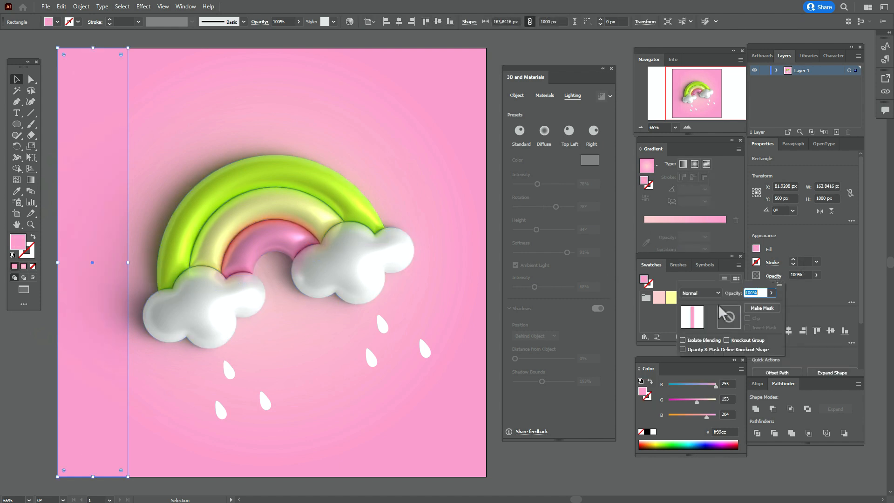
left_click(708, 293)
left_click(701, 339)
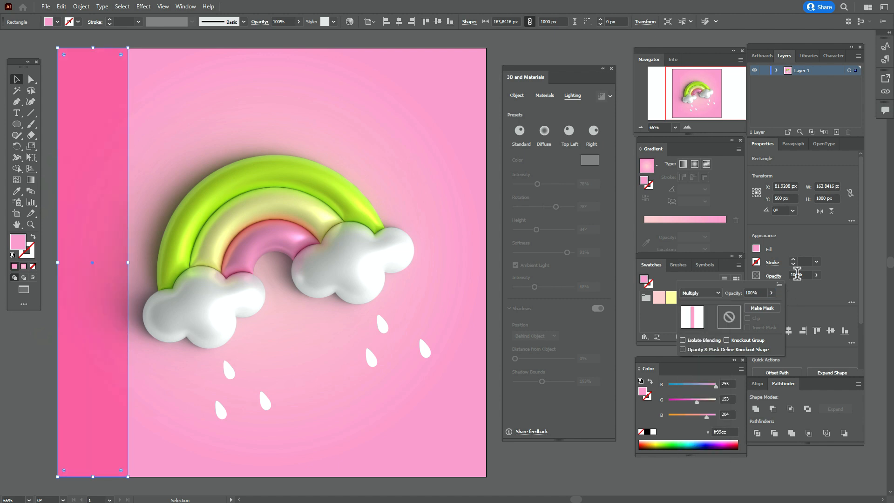
left_click(794, 274)
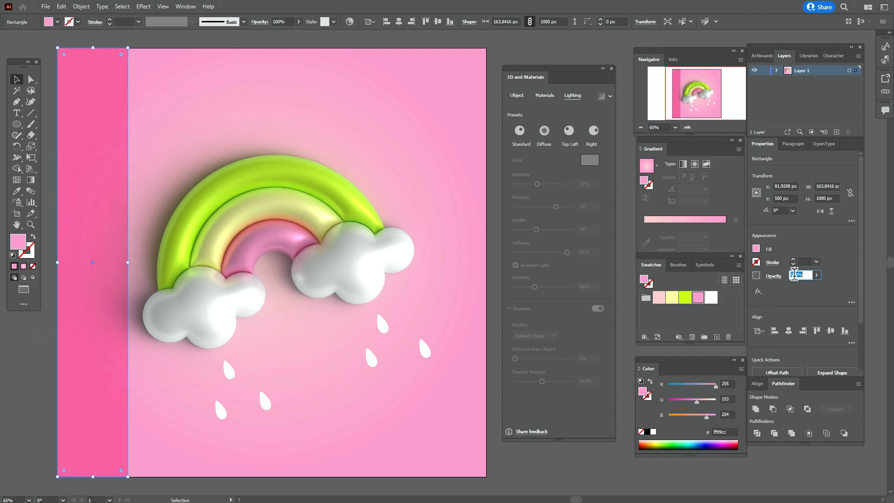
type("25")
key("Return")
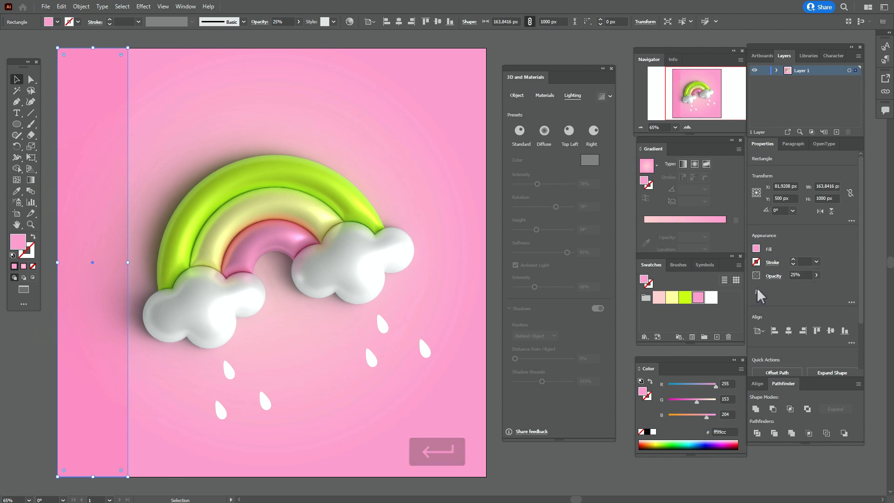
Duplicate the stripe horizontally one stripe-width apart and repeat the copy to make three evenly spaced vertical stripes across the background
key("alt")
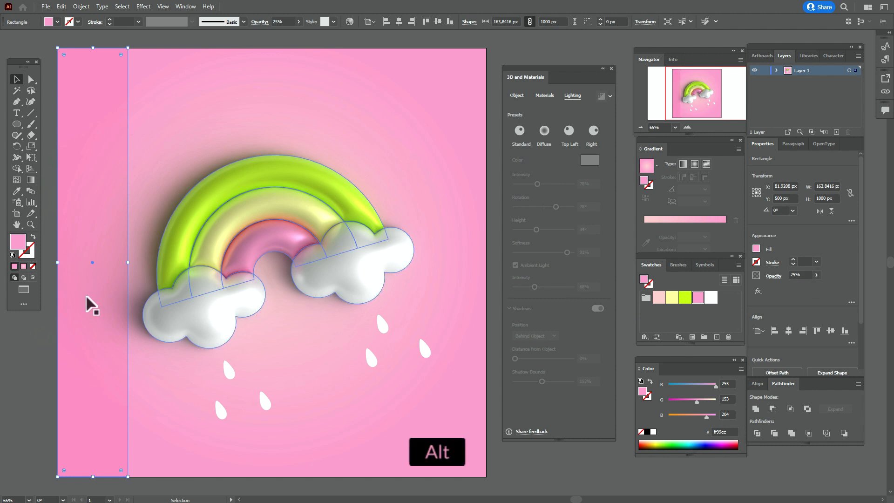
left_click(88, 298, "alt")
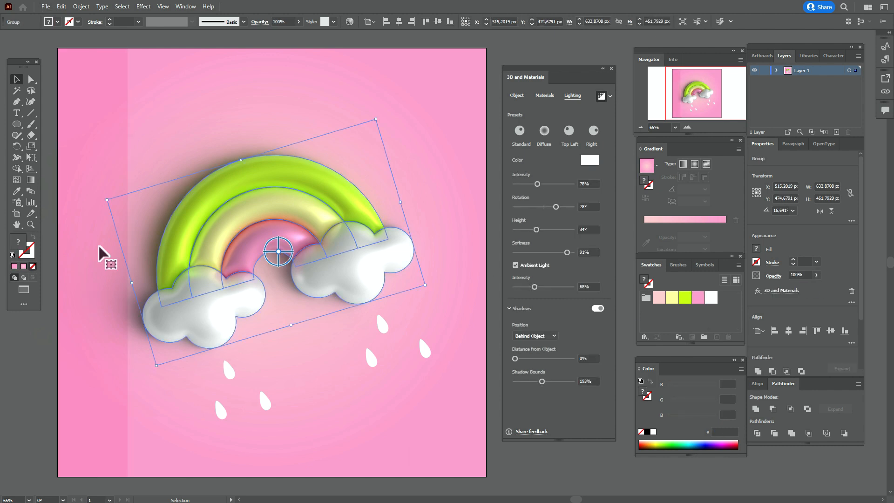
left_click(93, 82)
key("alt")
left_click_drag(94, 96, 236, 99)
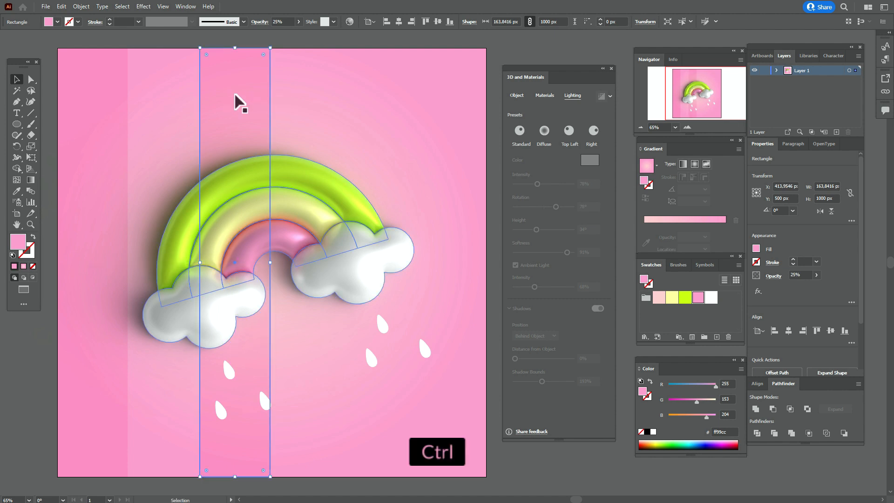
key("ctrl+d")
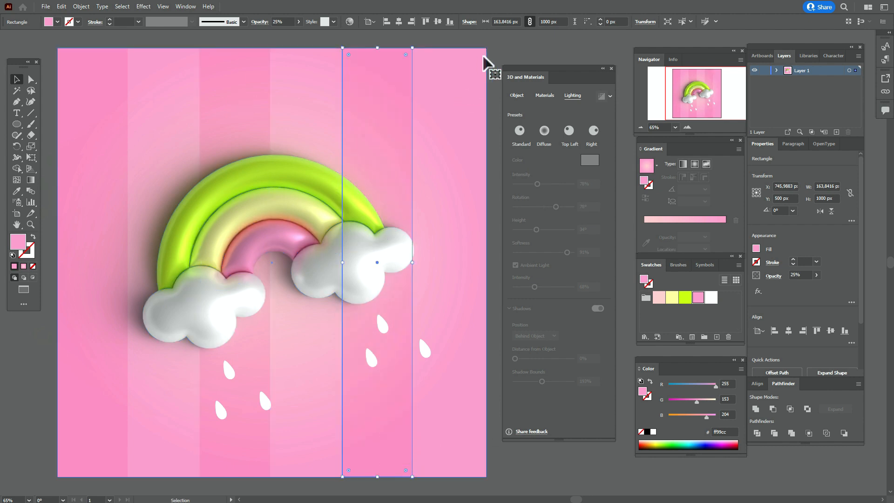
left_click(502, 55)
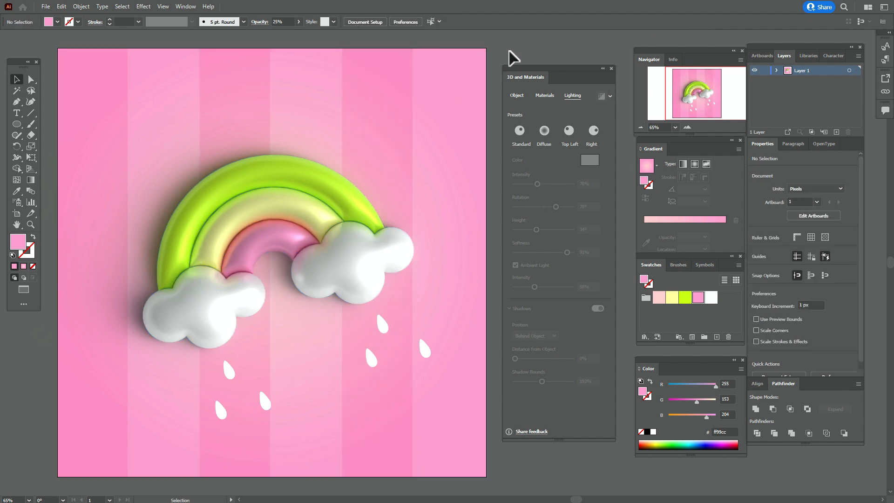